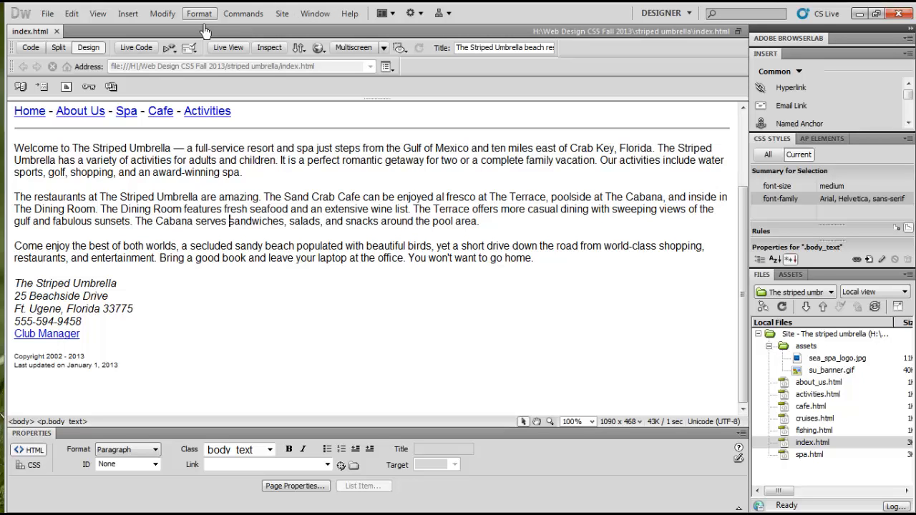
Show the History panel
click(319, 17)
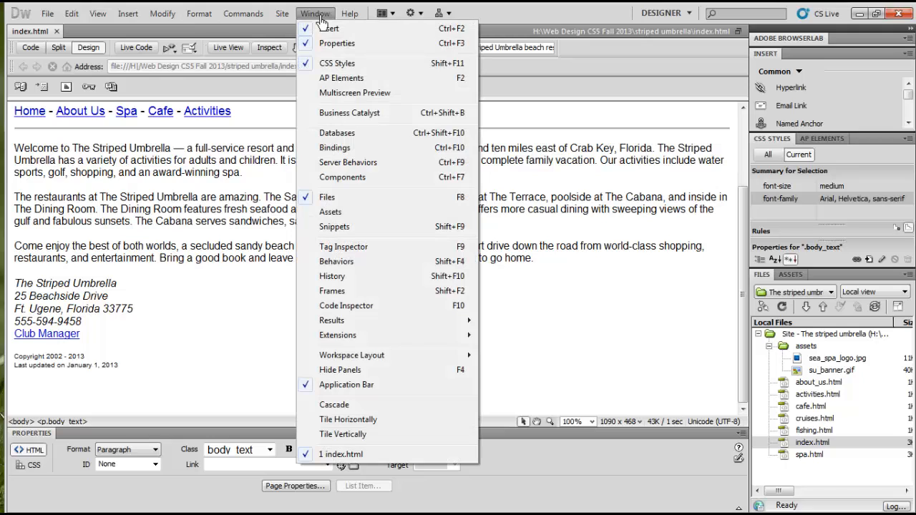
click(359, 282)
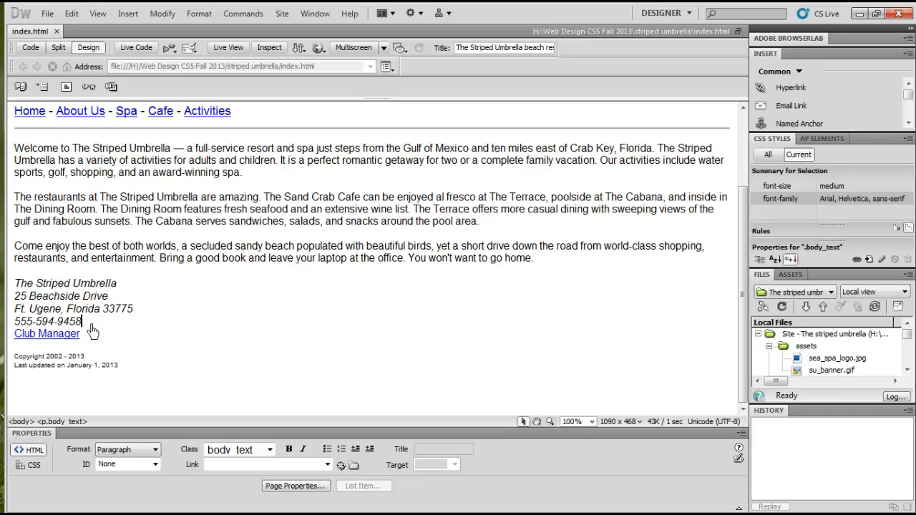
Make the italic resort address block bold and format it as Heading 2
drag(82, 322, 14, 286)
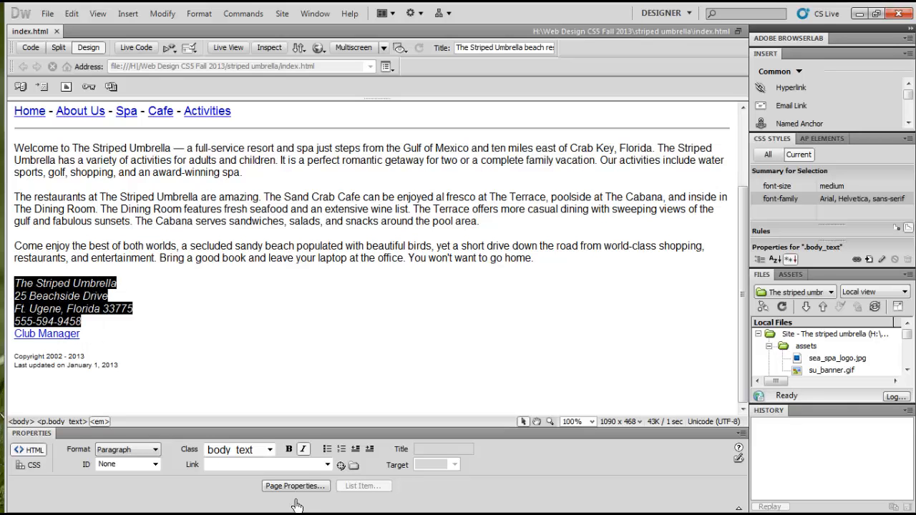
click(289, 449)
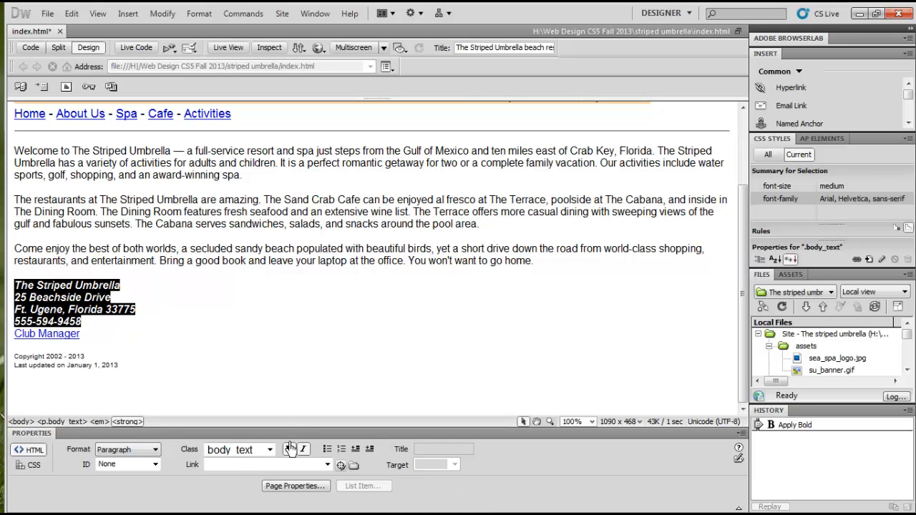
click(156, 449)
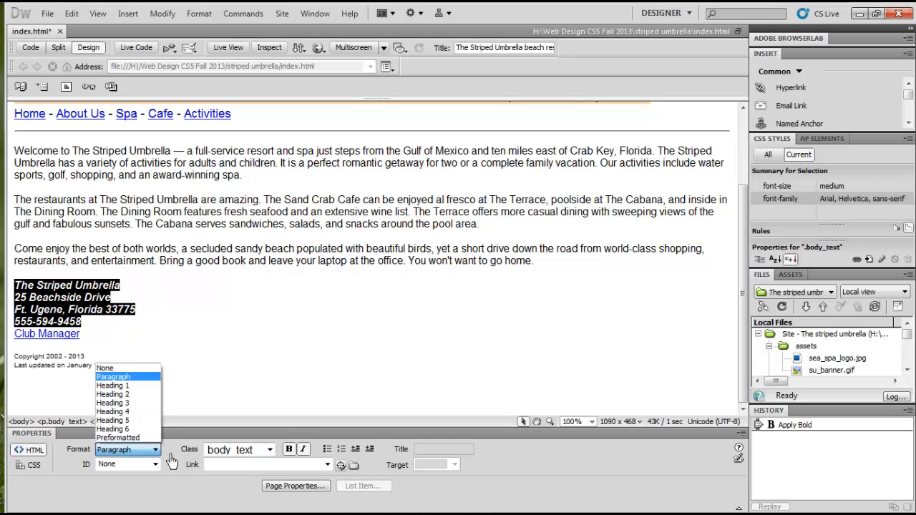
click(147, 395)
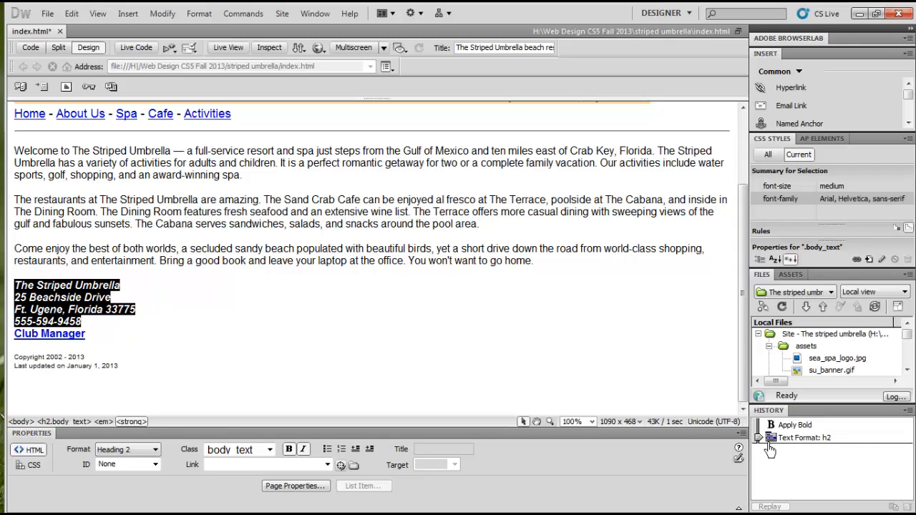
Step back and forth through the recorded history, finishing with both the Heading 2 and bold changes to the address block undone
drag(760, 438, 759, 425)
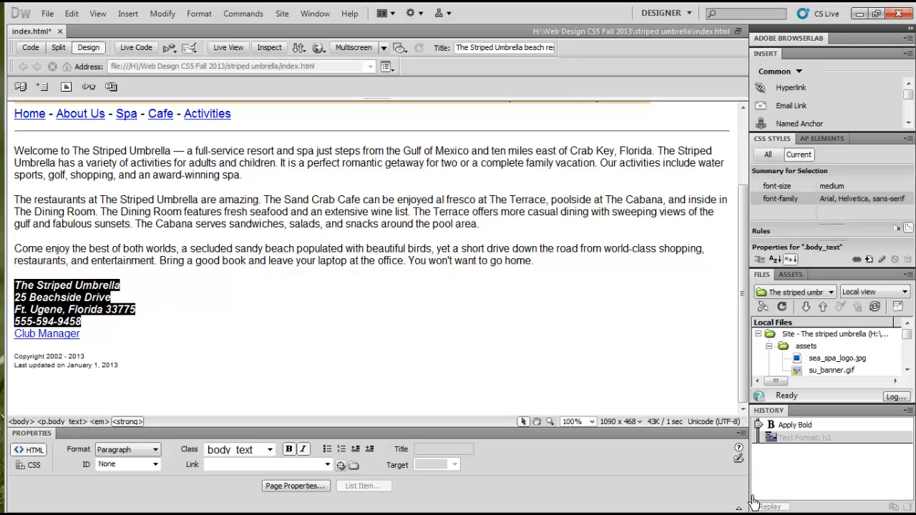
drag(762, 428, 763, 420)
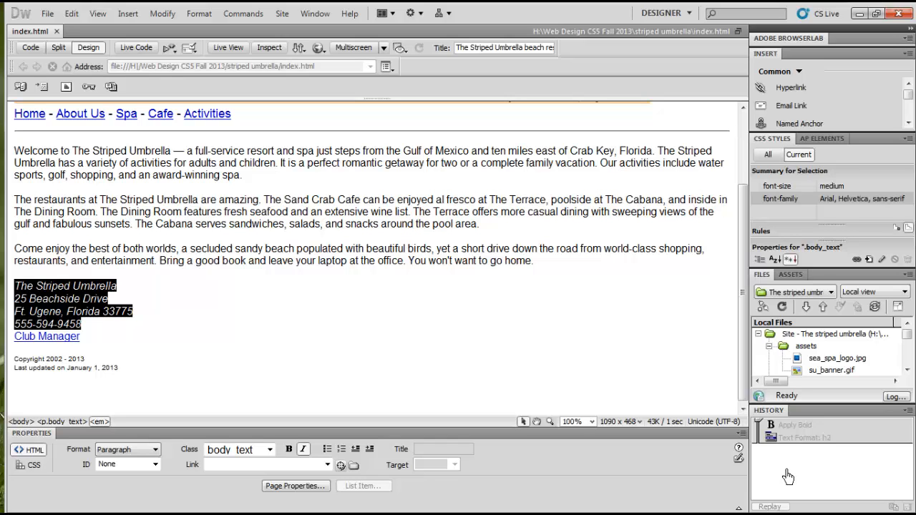
drag(771, 428, 770, 440)
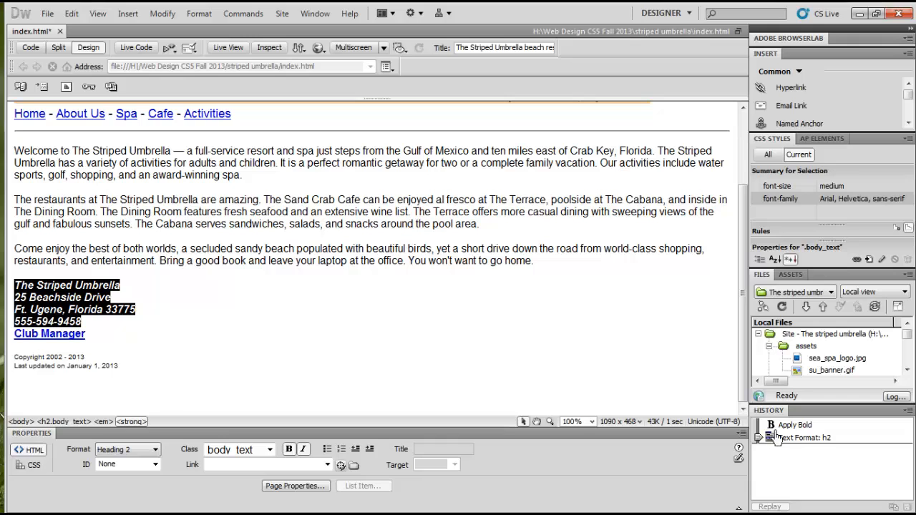
drag(770, 440, 771, 421)
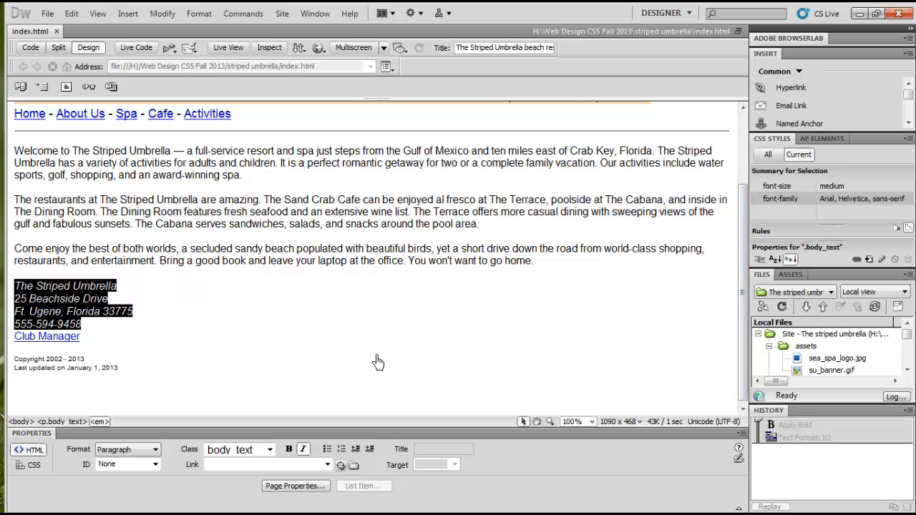
click(469, 354)
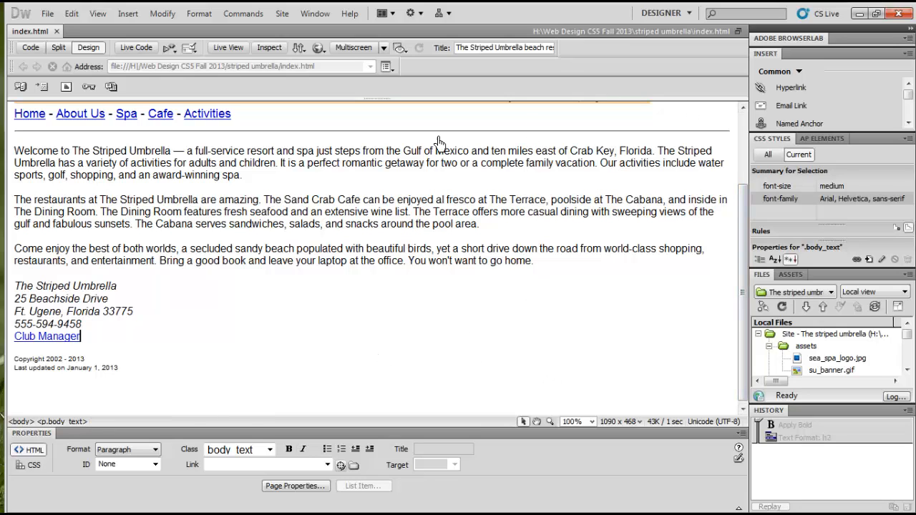
Set the horizontal rule below the navigation links to a width of 900 pixels and left alignment
click(433, 132)
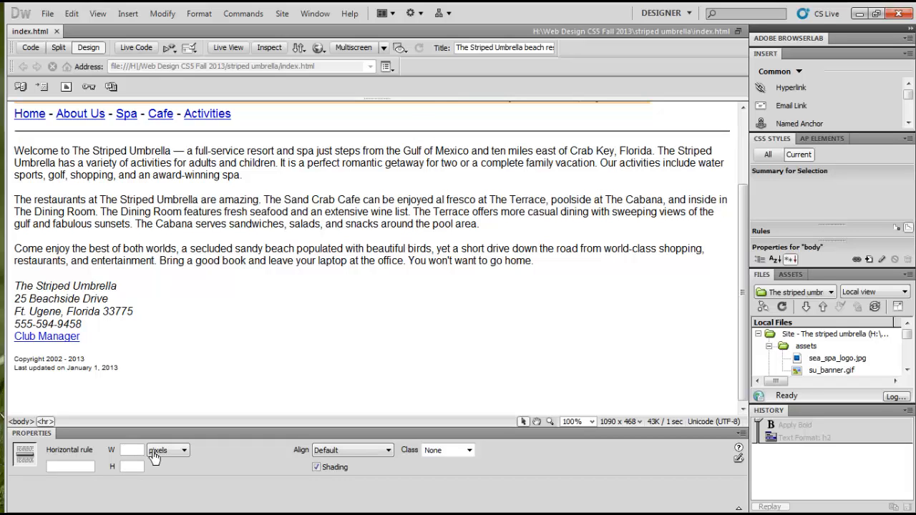
text(900)
click(392, 452)
click(373, 473)
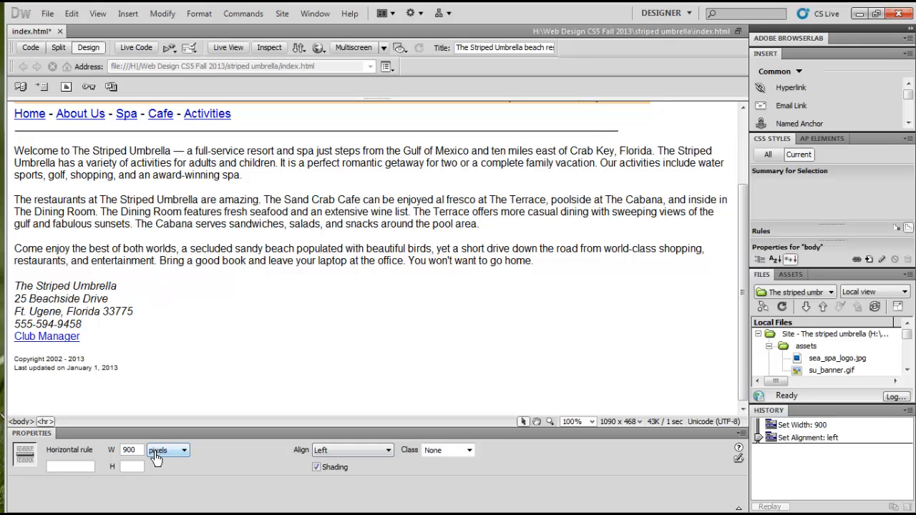
Change the horizontal rule's width to 80 pixels, and undo that width change
drag(140, 453, 113, 455)
text(10)
click(244, 384)
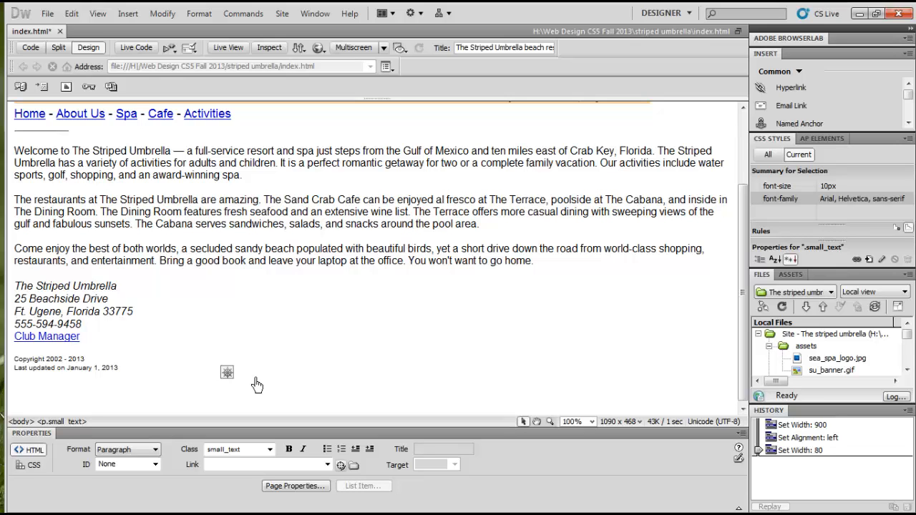
click(403, 312)
right_click(342, 286)
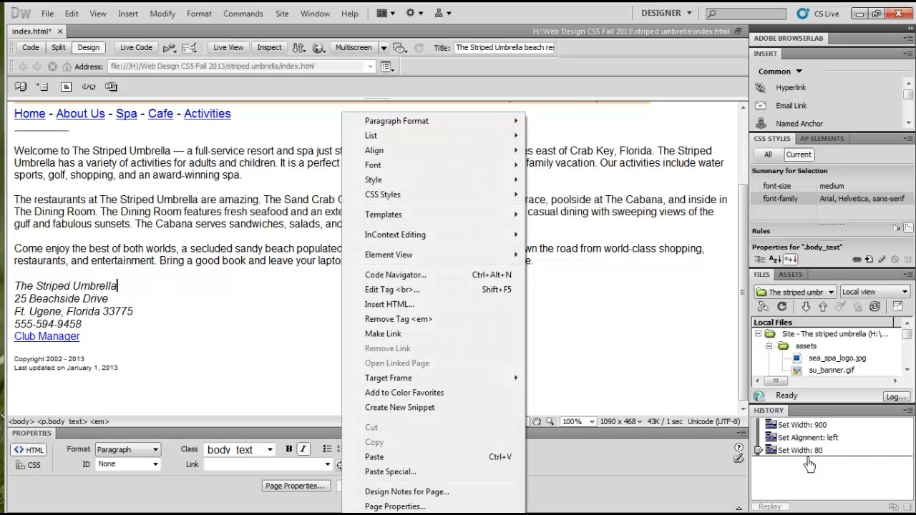
click(770, 455)
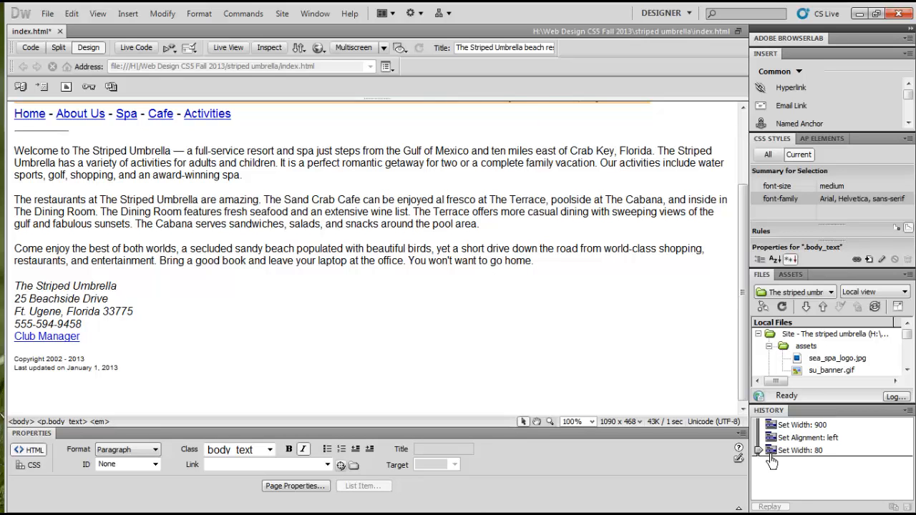
key(ctrl+z)
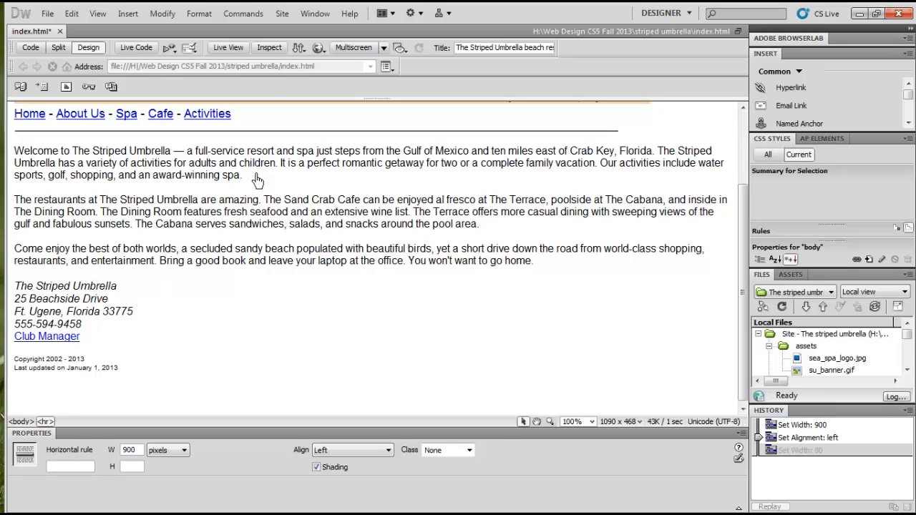
Open the Code Inspector for the selected horizontal rule and reposition its window over the page
click(319, 18)
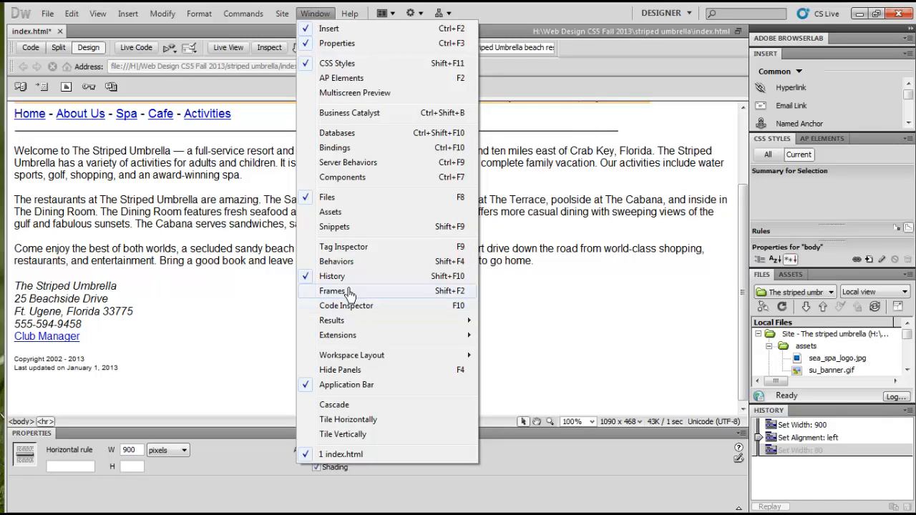
click(350, 313)
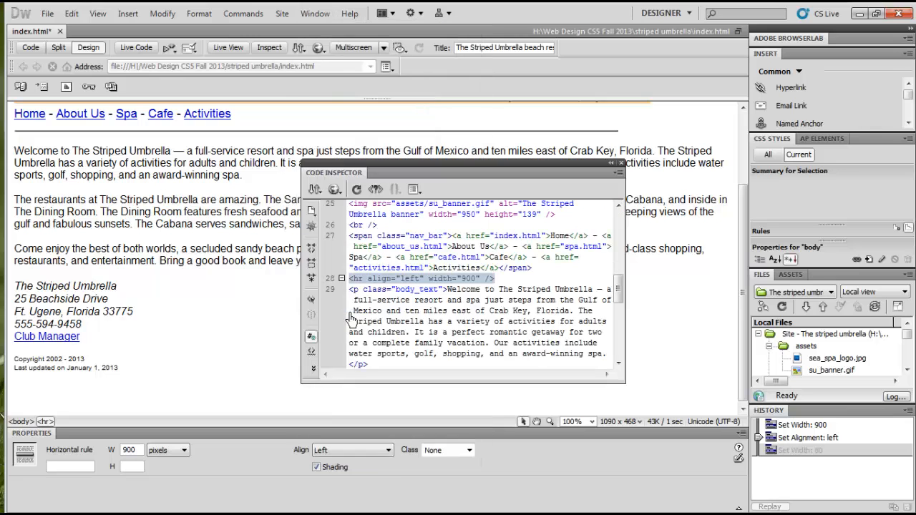
drag(422, 176, 438, 170)
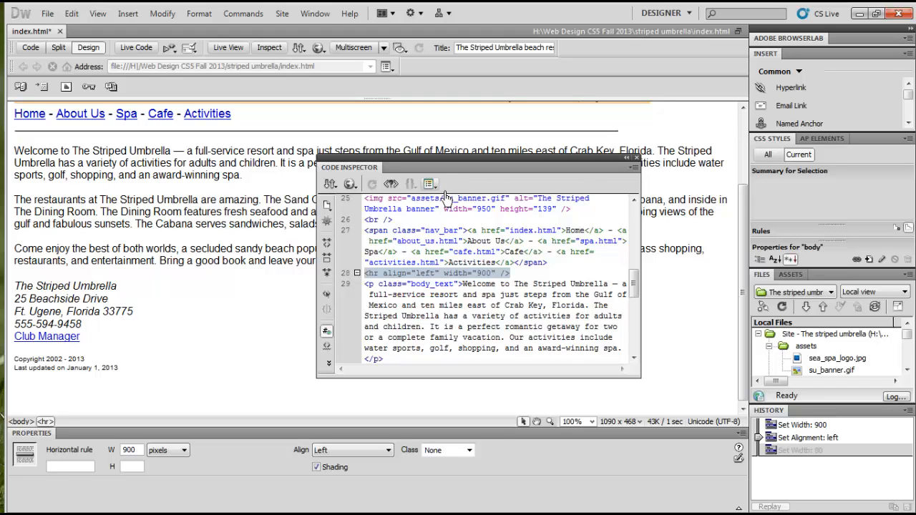
drag(458, 171, 417, 165)
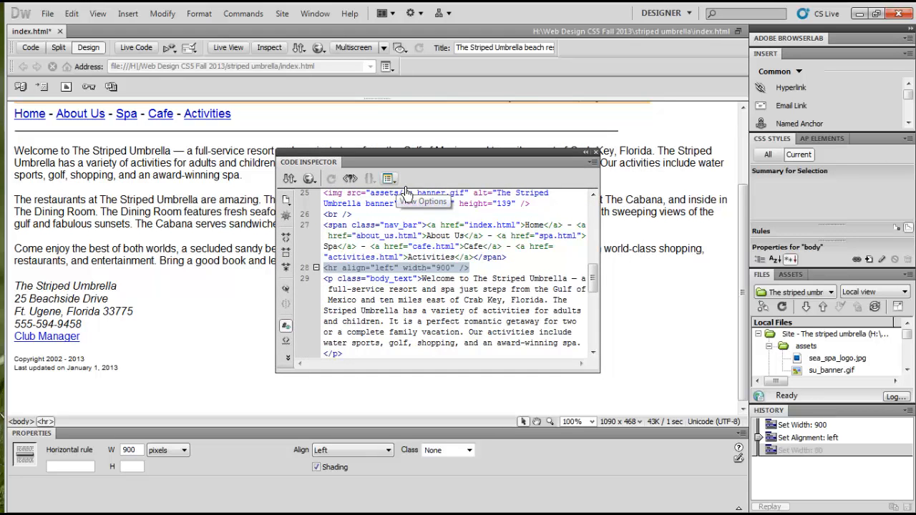
Turn Word Wrap off in the Code Inspector and turn it back on
click(389, 178)
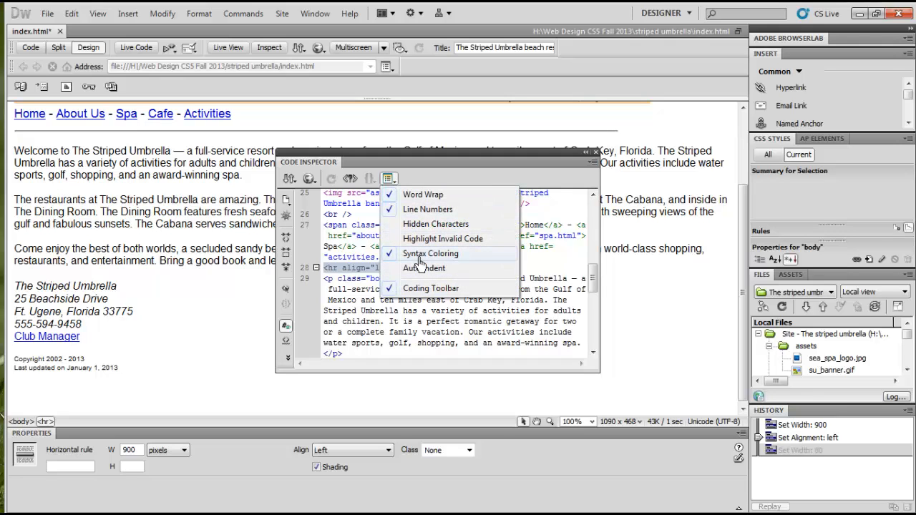
click(413, 196)
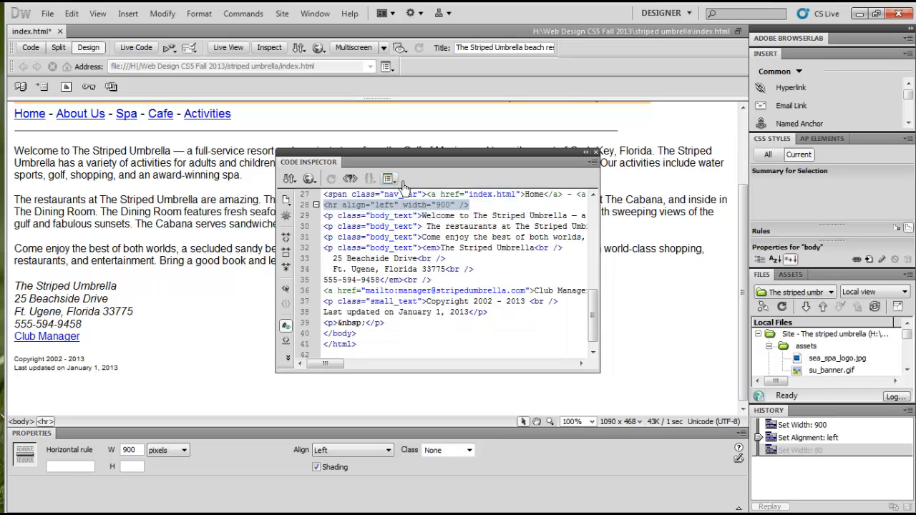
click(389, 178)
click(409, 193)
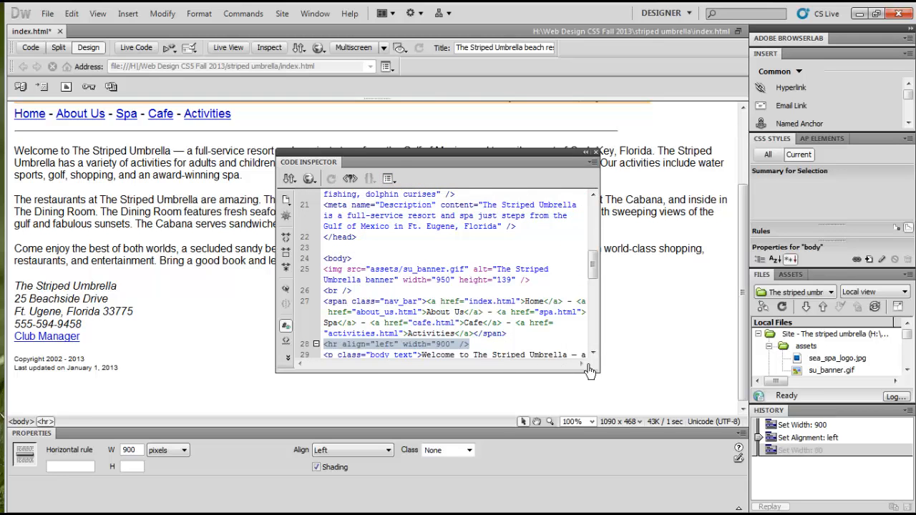
Enlarge the Code Inspector, review its view options, and move the window clear of the horizontal rule on the page
drag(588, 369, 698, 390)
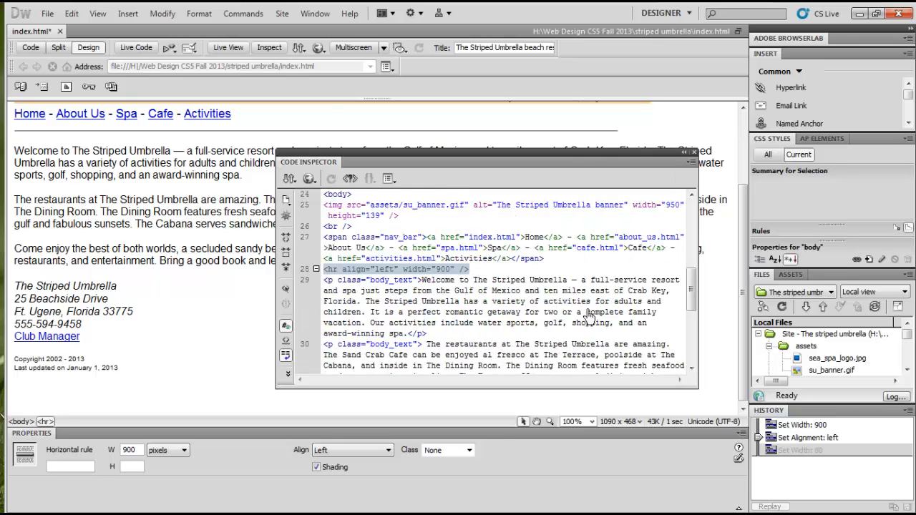
click(388, 179)
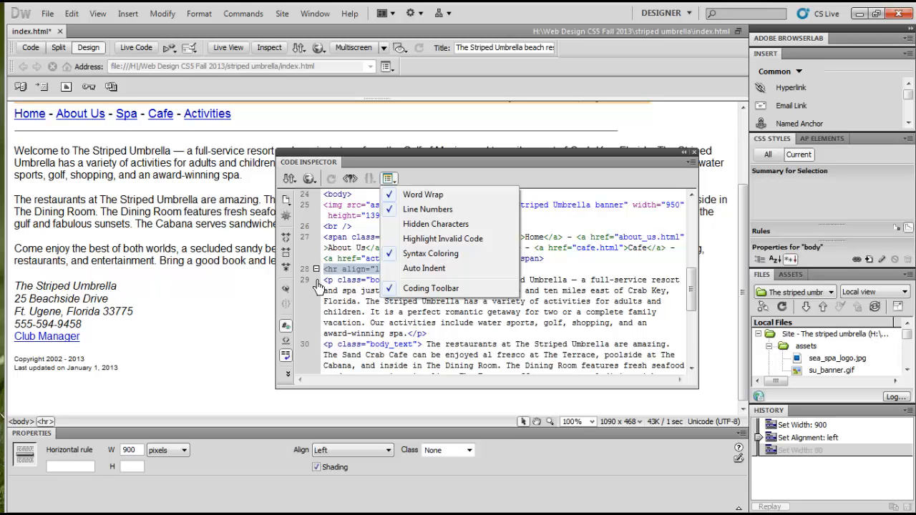
click(460, 176)
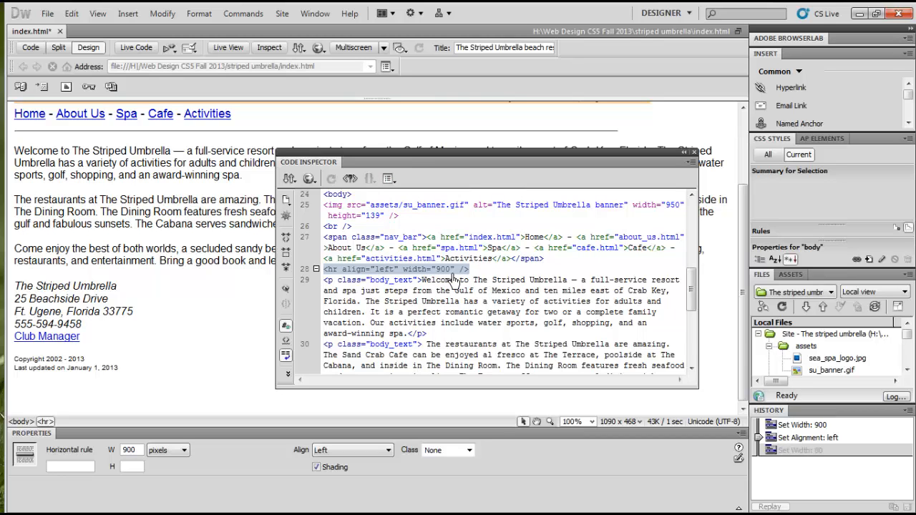
drag(638, 156, 598, 176)
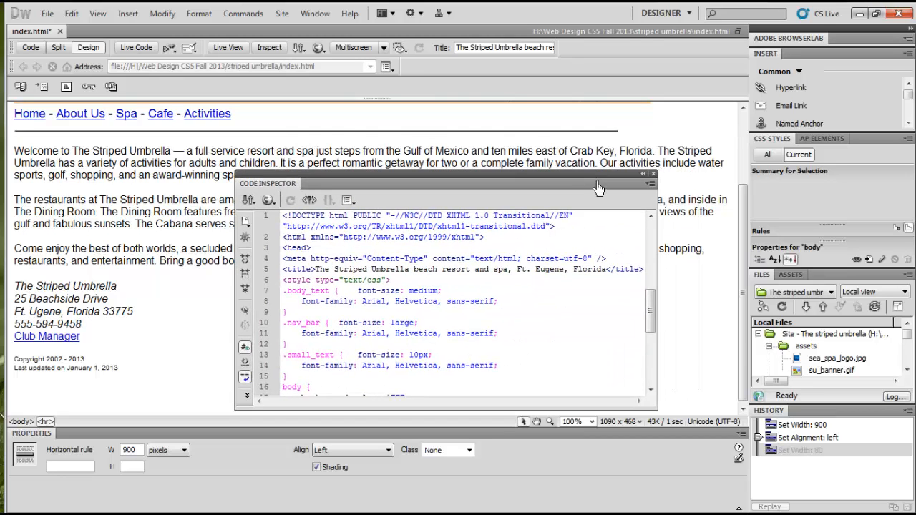
Change the width attribute of the hr tag on line 28 to 950 in the code and refresh the page
scroll(750, 228, up, 2)
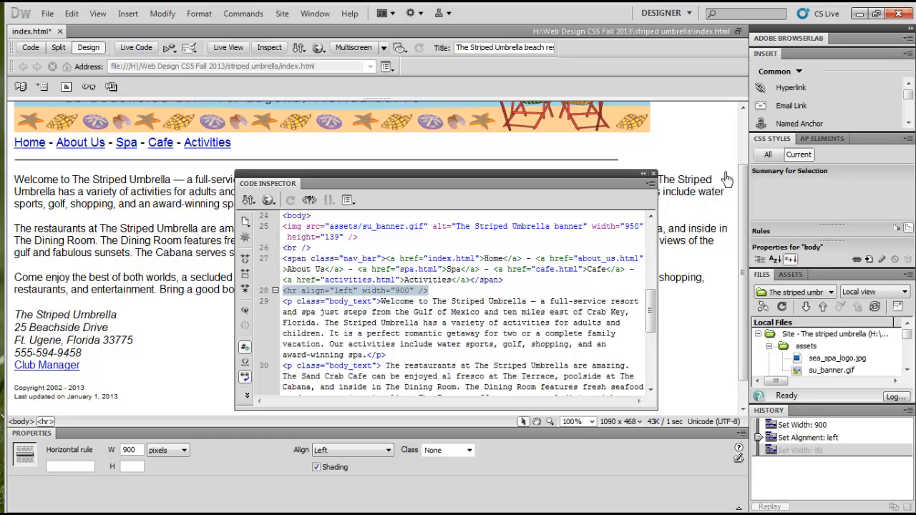
click(413, 301)
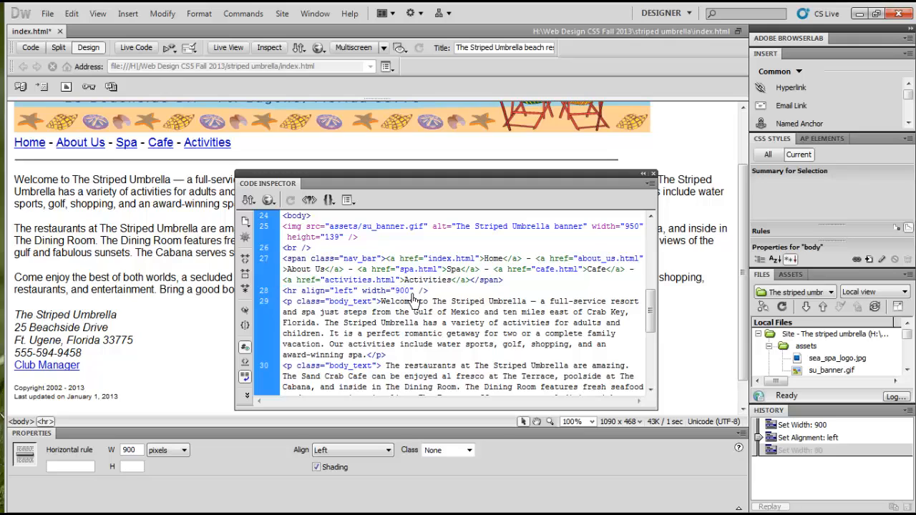
key(Up)
key(BackSpace)
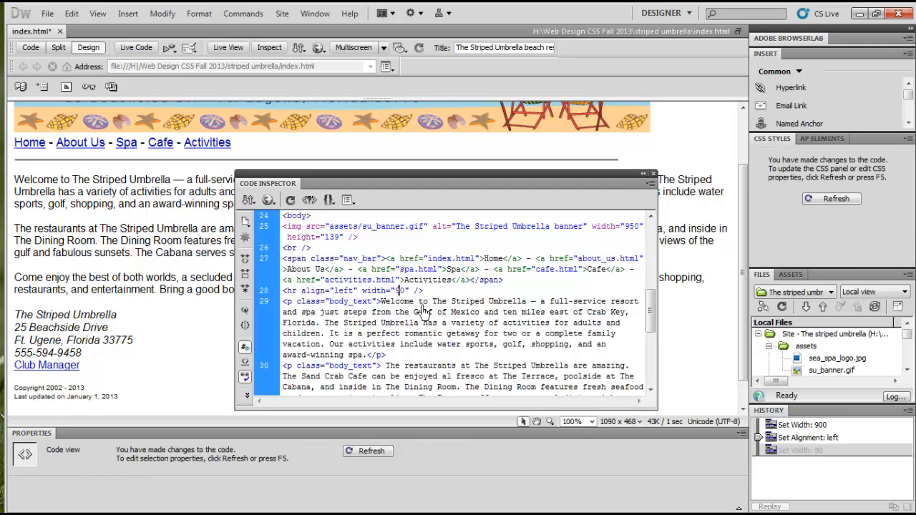
text(5)
key(F5)
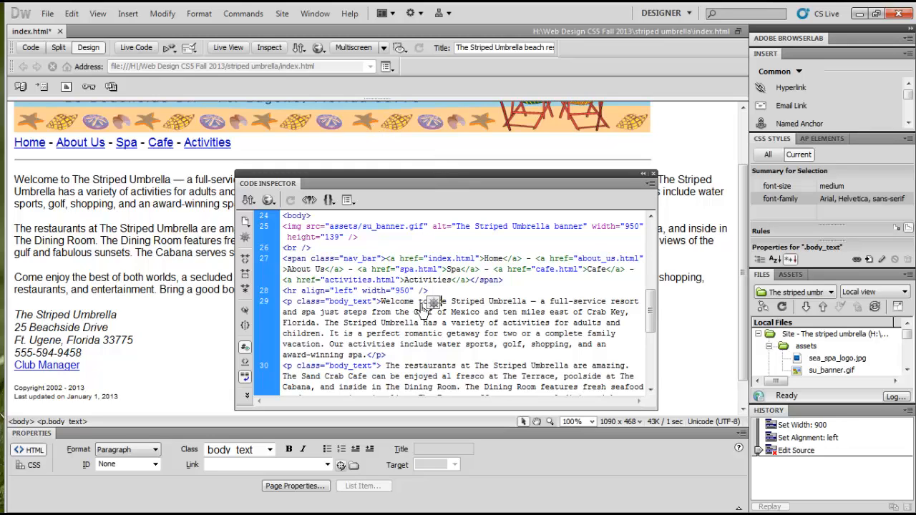
Look up the align attribute of the hr tag in the O'REILLY HTML Reference
click(393, 298)
drag(389, 294, 381, 294)
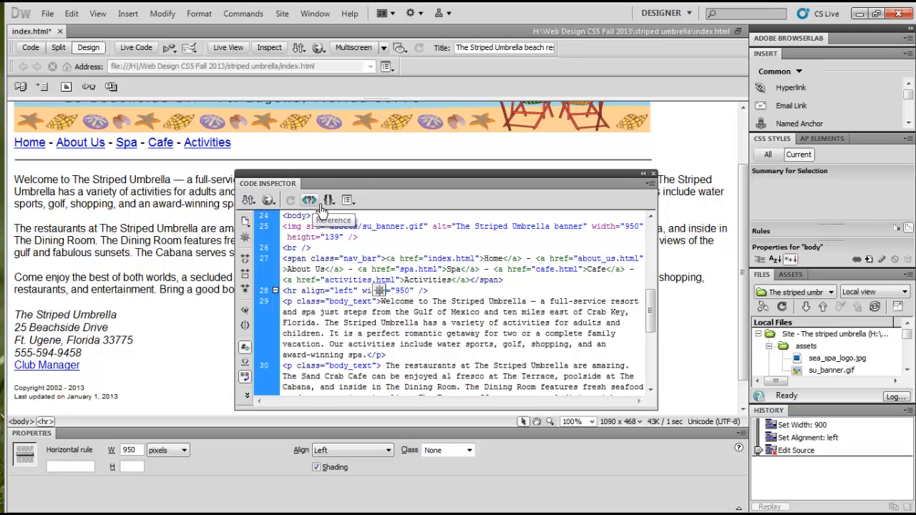
click(337, 291)
click(318, 205)
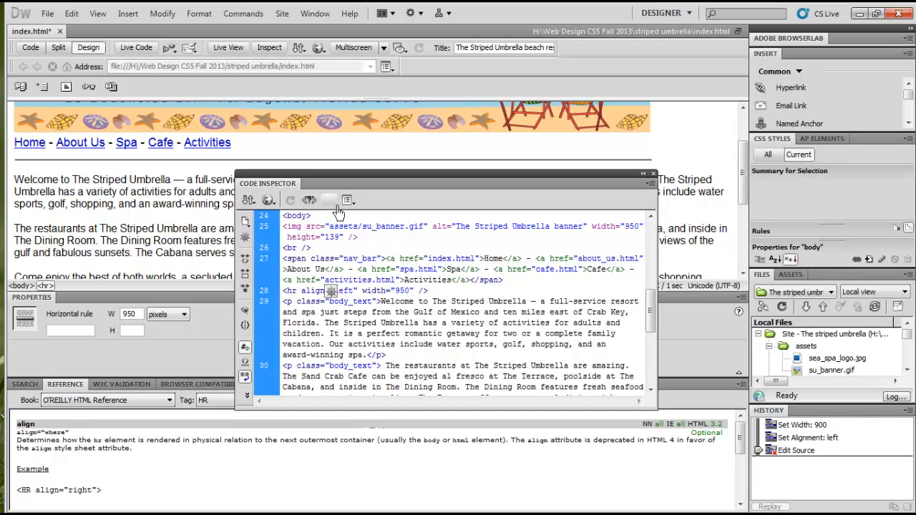
Move the Code Inspector up and look up the hr tag's description in the O'REILLY HTML Reference
drag(368, 174, 369, 116)
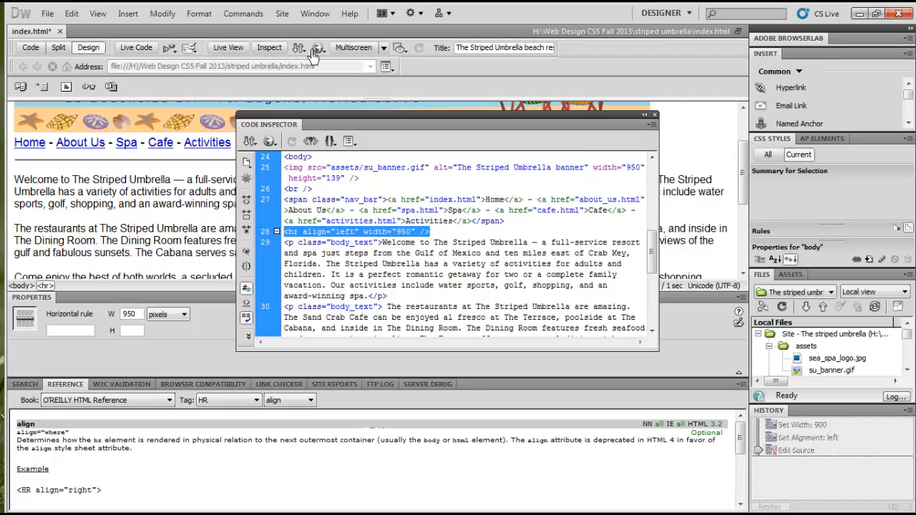
click(303, 237)
click(301, 237)
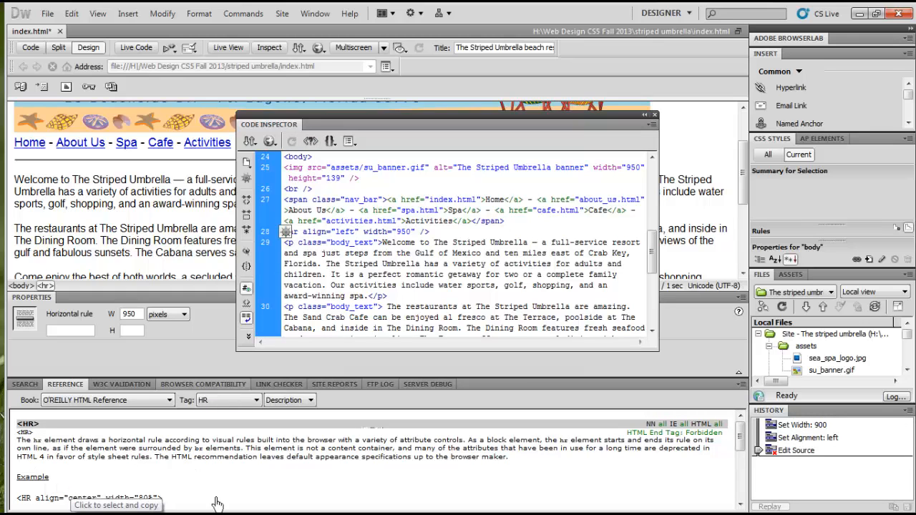
scroll(220, 503, down, 1)
mouse_move(741, 430)
mouse_down()
mouse_move(750, 501)
mouse_move(751, 429)
mouse_up()
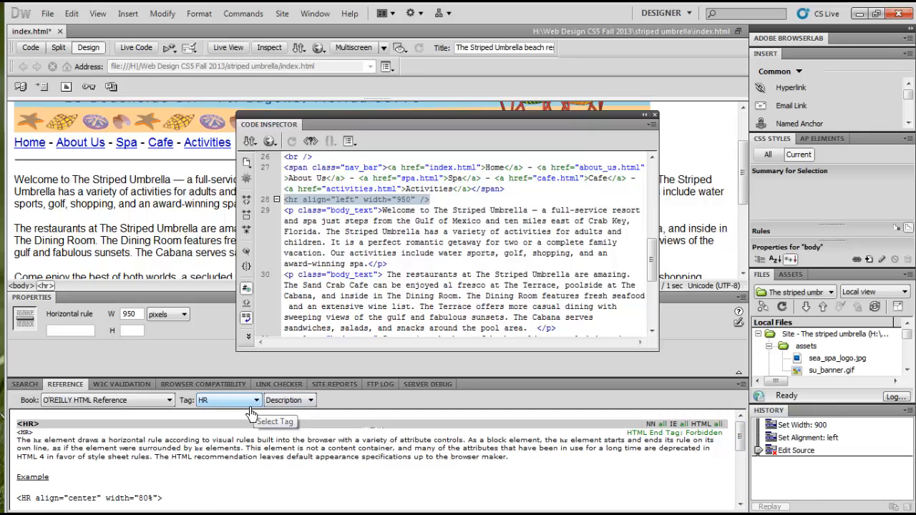
Read the reference entries for the HR tag's align, noshade and width attributes, and return to its Description entry
click(309, 401)
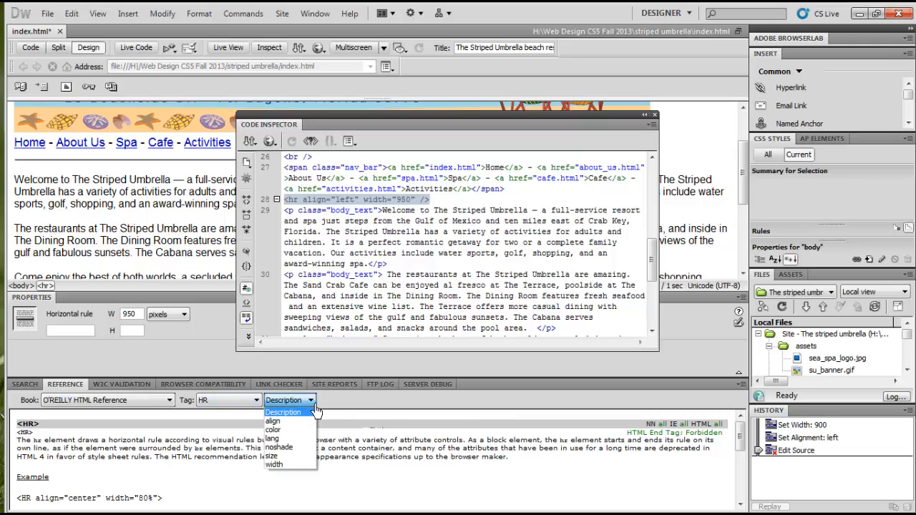
click(305, 421)
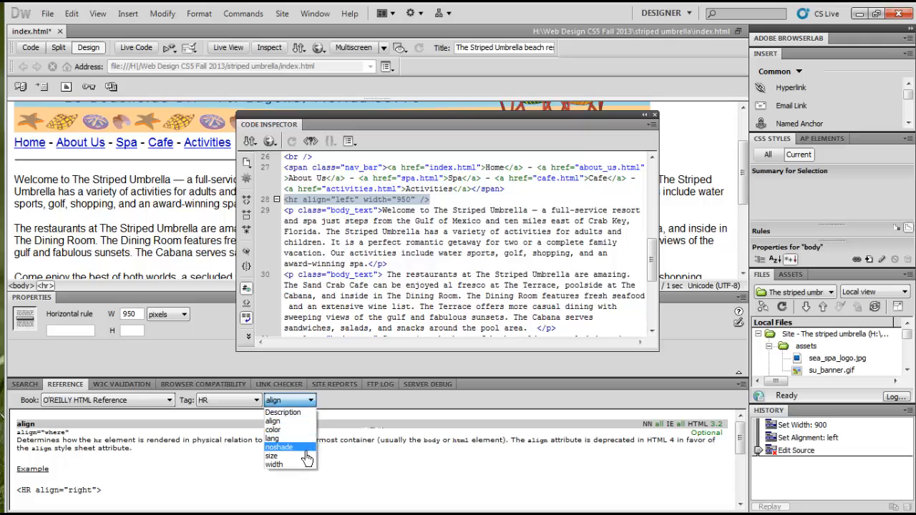
click(299, 448)
click(311, 400)
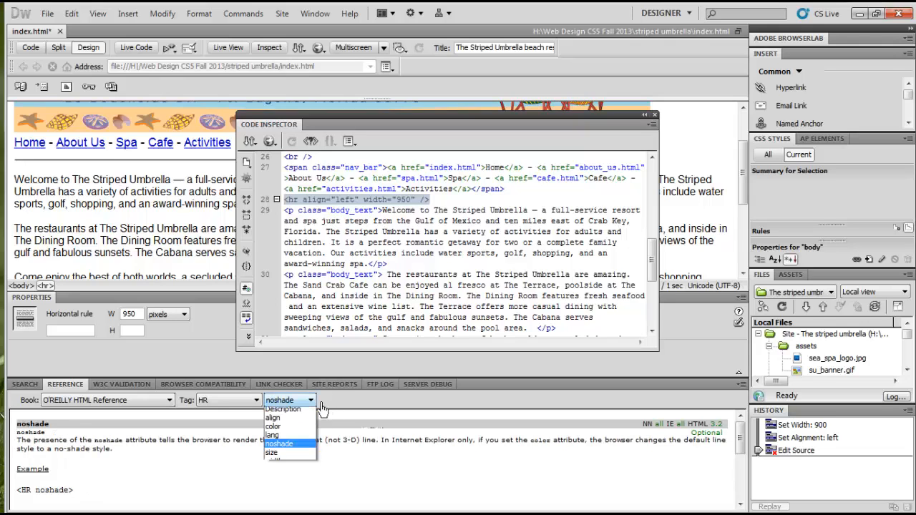
click(303, 466)
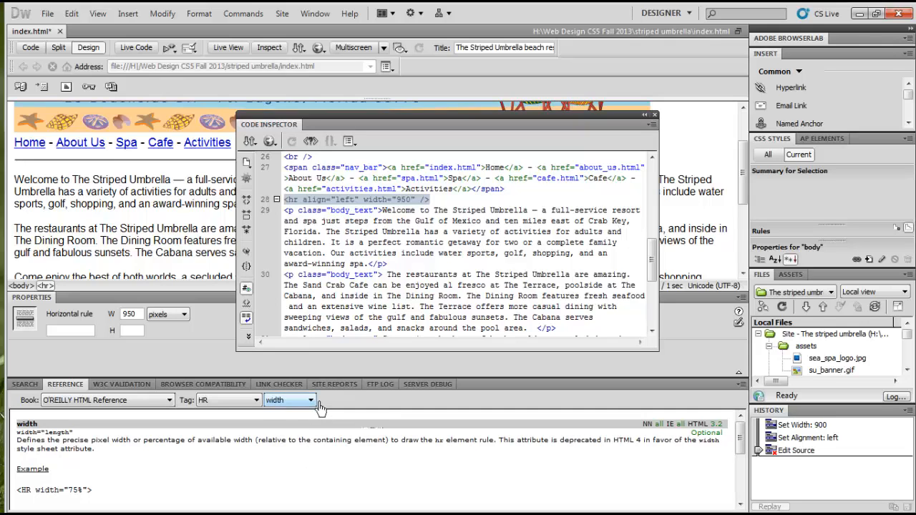
click(311, 401)
click(310, 413)
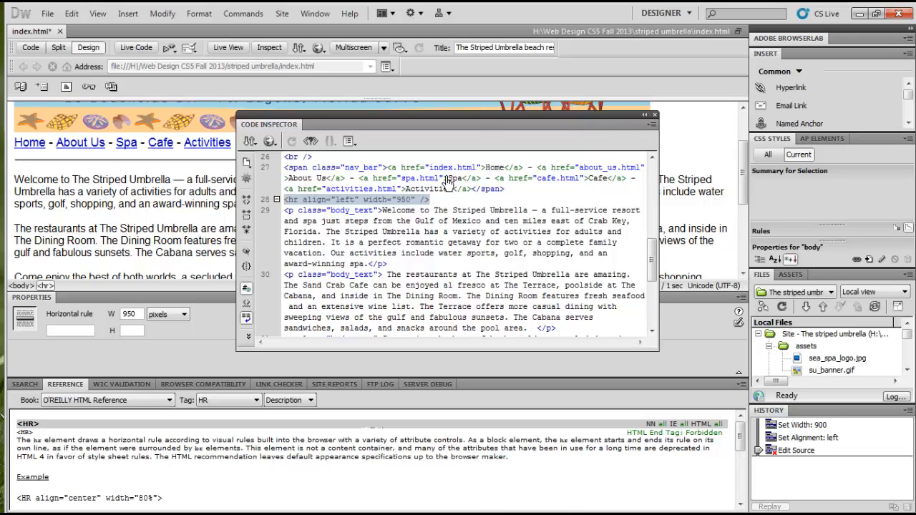
Close the Code Inspector and the tab group that contains the Reference panel
click(654, 114)
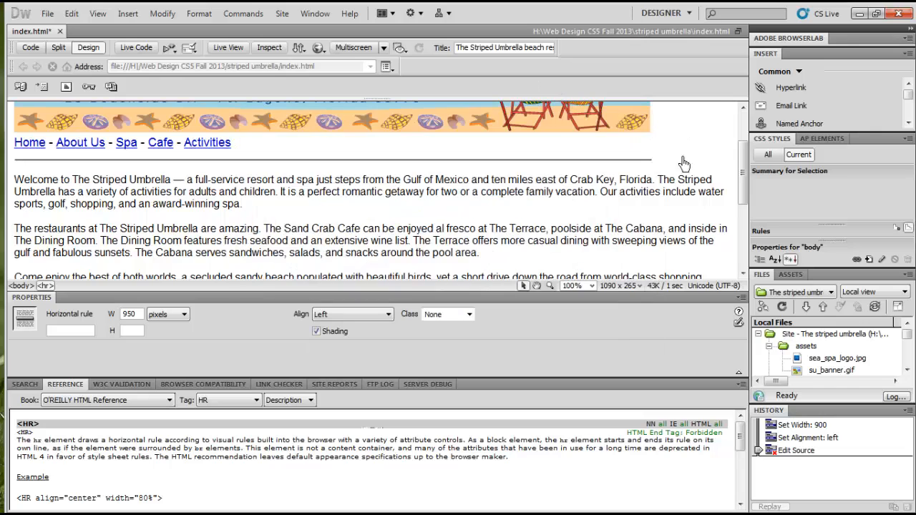
click(744, 388)
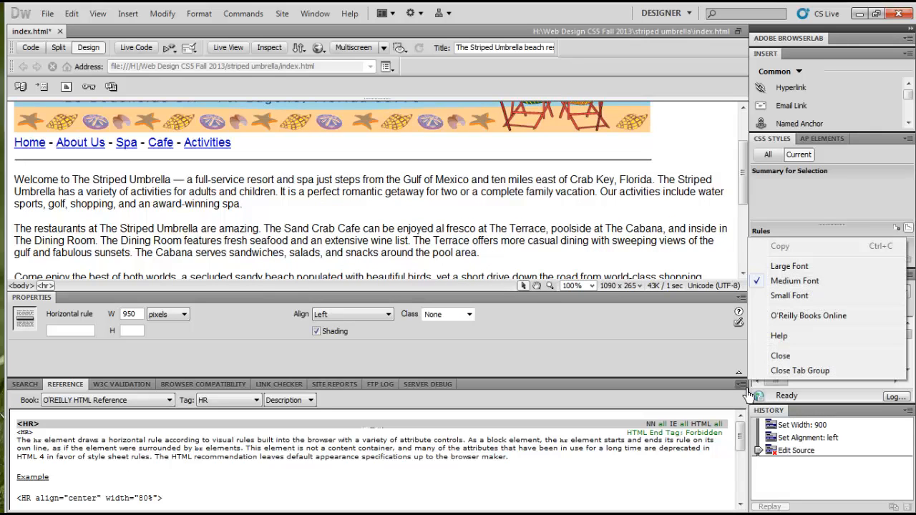
click(782, 372)
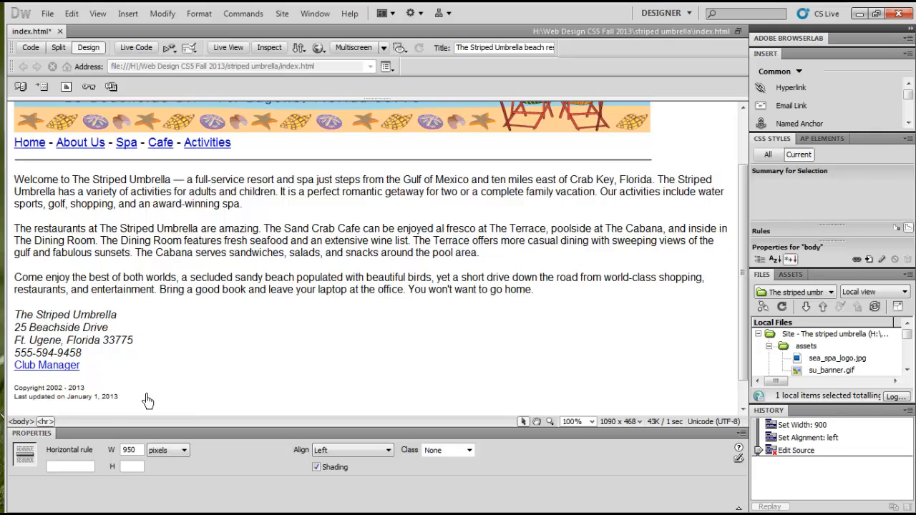
Delete the date January 1, 2013 after "Last updated on", and detach and close the CSS Styles panel group
mouse_move(66, 398)
mouse_down()
mouse_move(130, 406)
mouse_move(78, 408)
mouse_up()
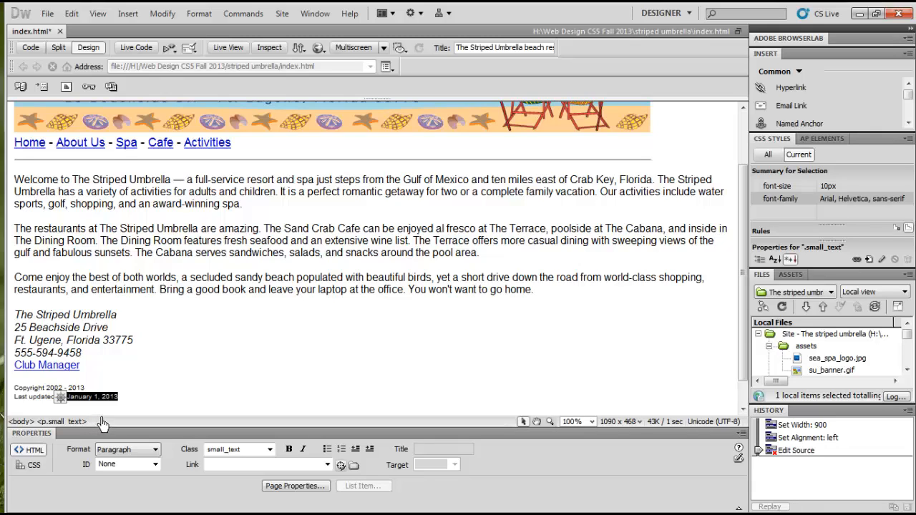
key(Delete)
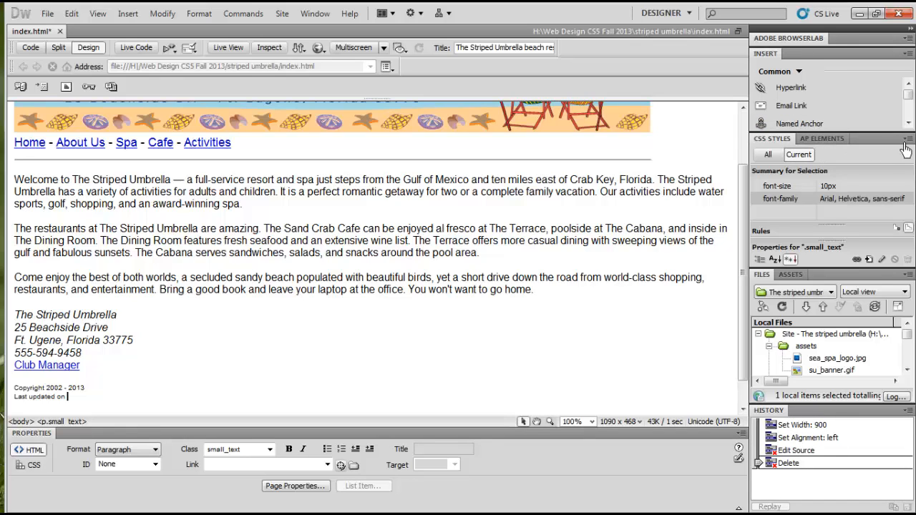
drag(836, 140, 801, 165)
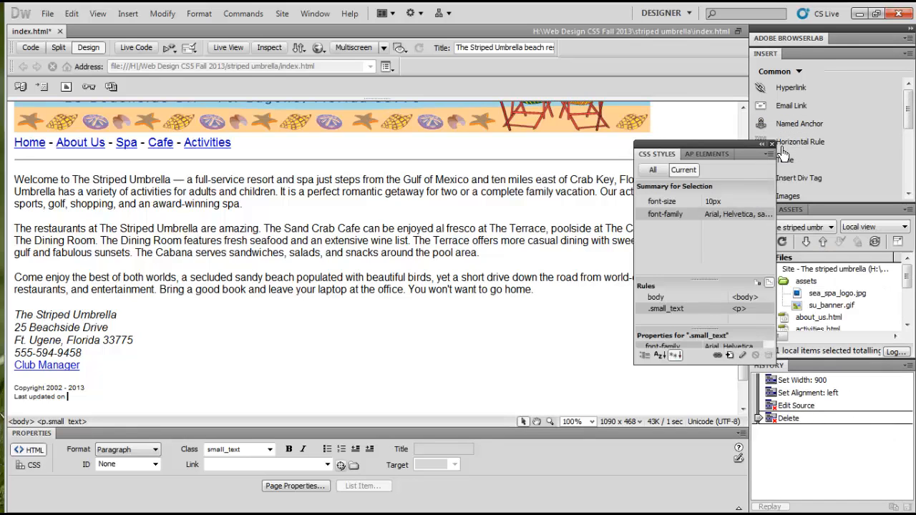
click(774, 144)
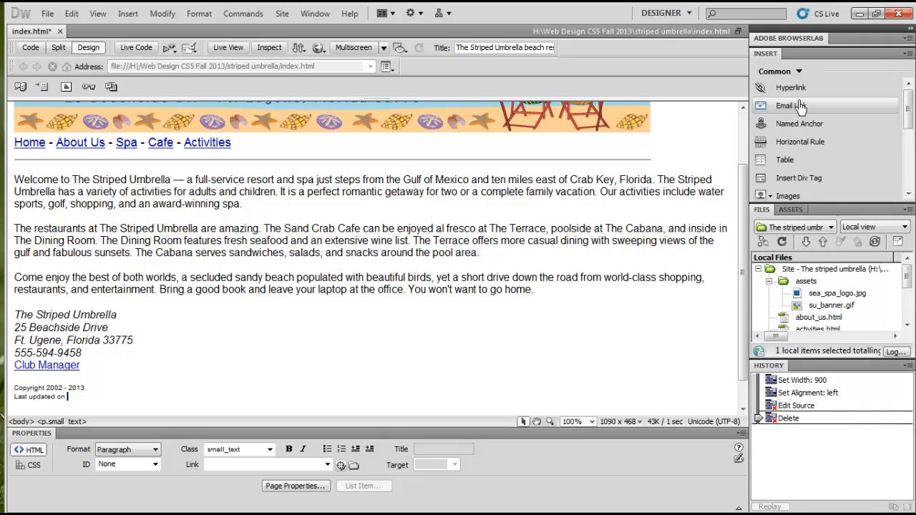
Insert a date object after "Last updated on" in the March 7, 1974 format with Update automatically on save enabled
click(909, 193)
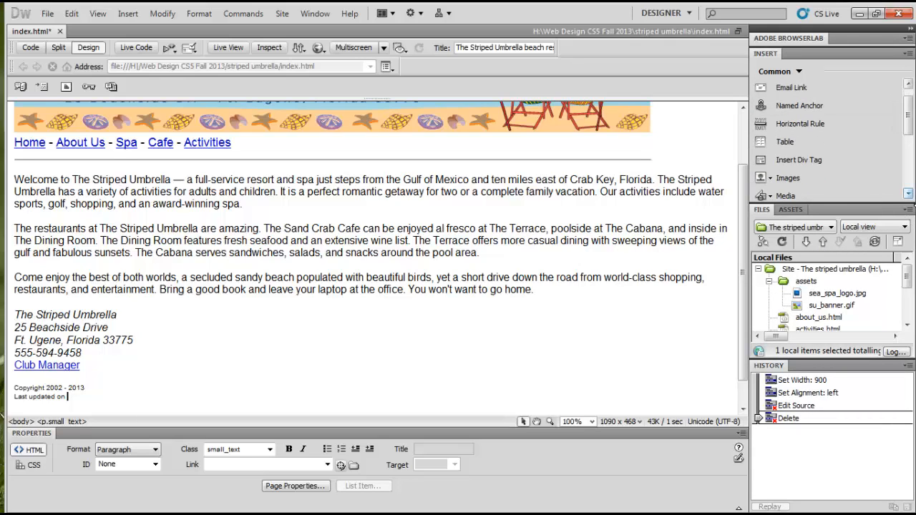
click(909, 193)
click(908, 193)
click(909, 194)
click(909, 194)
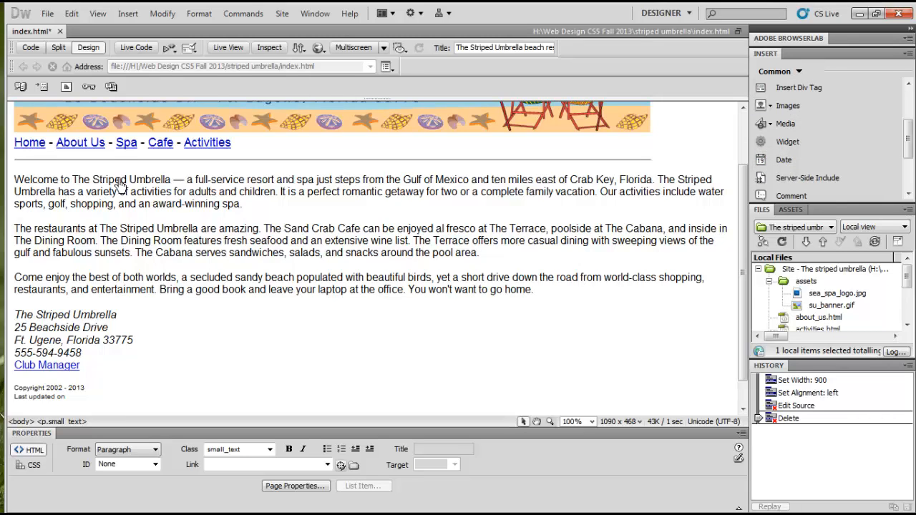
drag(311, 168, 372, 136)
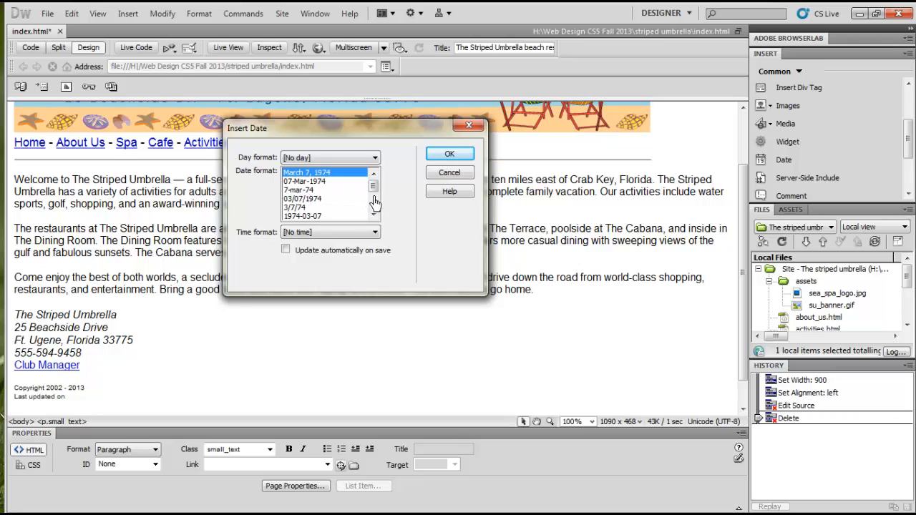
scroll(374, 200, down, 2)
scroll(378, 214, up, 2)
click(301, 254)
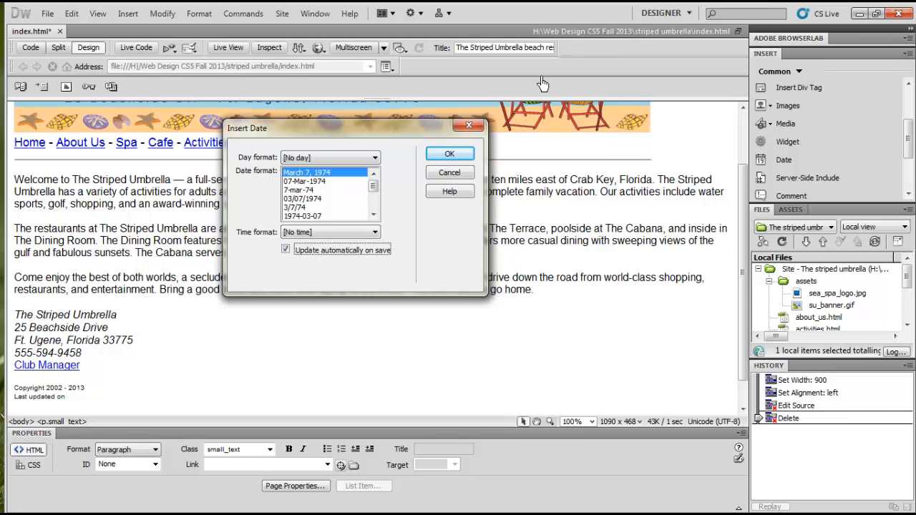
click(464, 158)
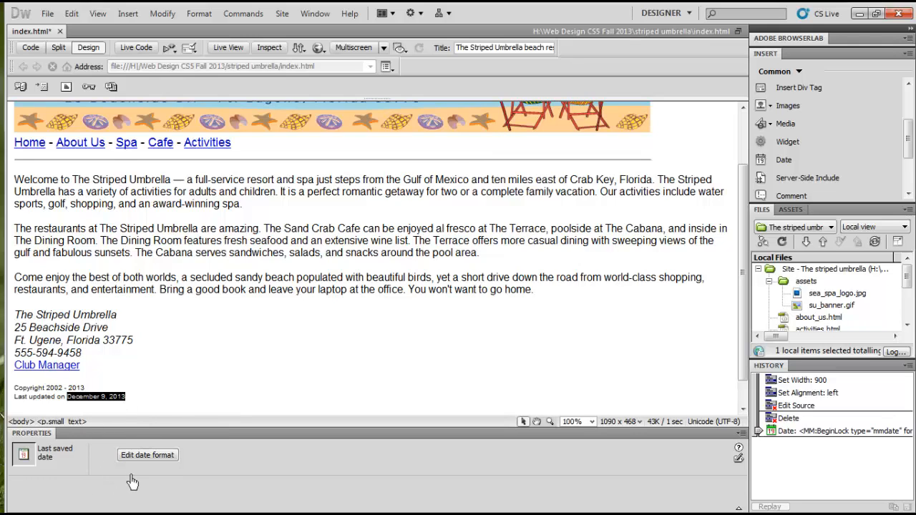
click(152, 414)
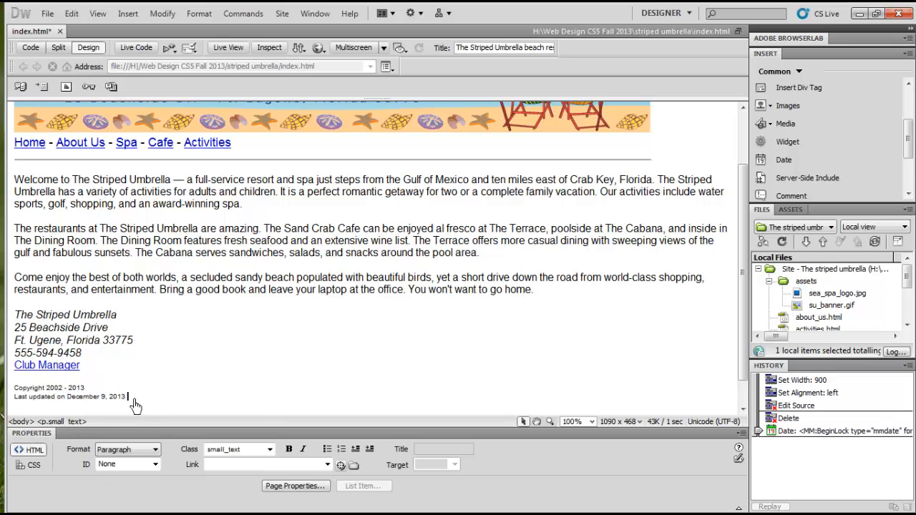
Show the code beside the design and examine the inserted date's code on line 39
click(57, 49)
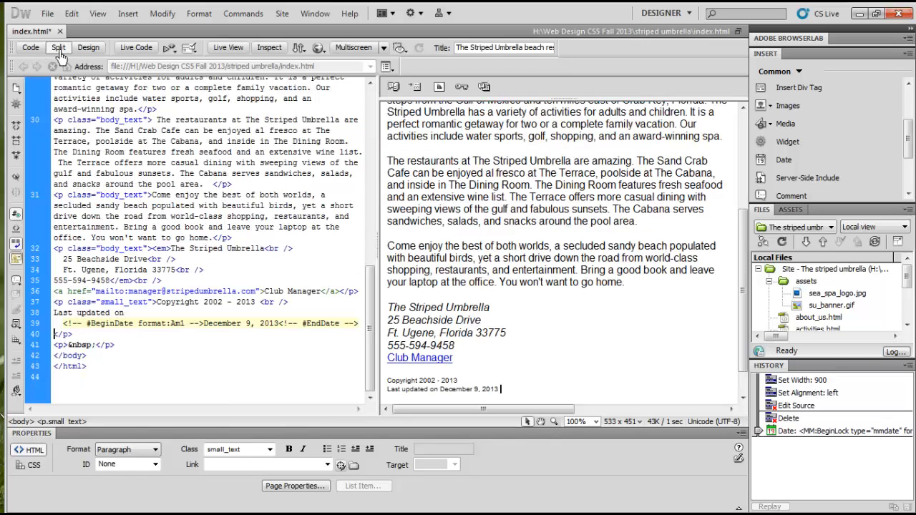
click(491, 391)
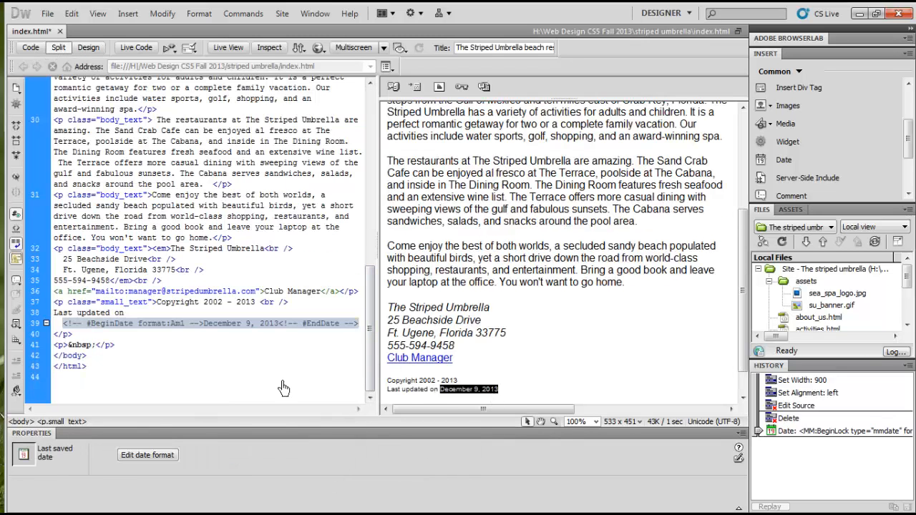
click(199, 324)
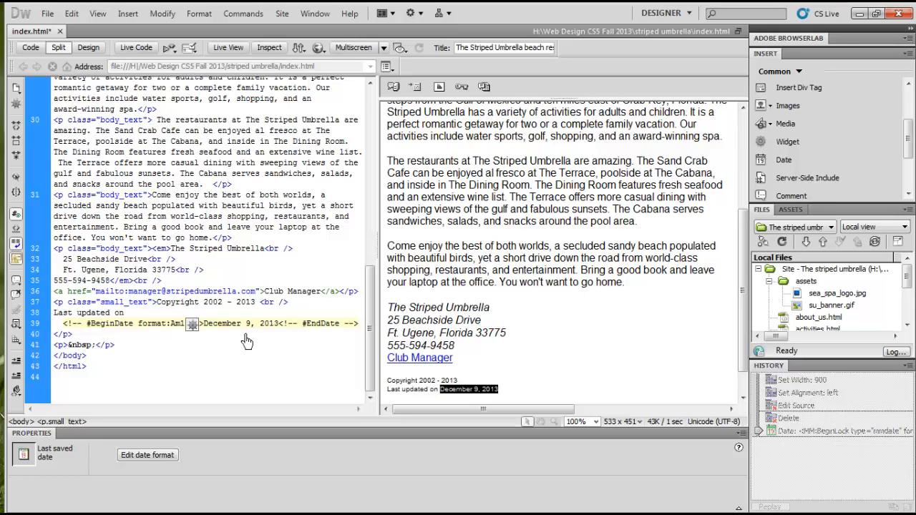
Save the home page and return to Design view
click(49, 14)
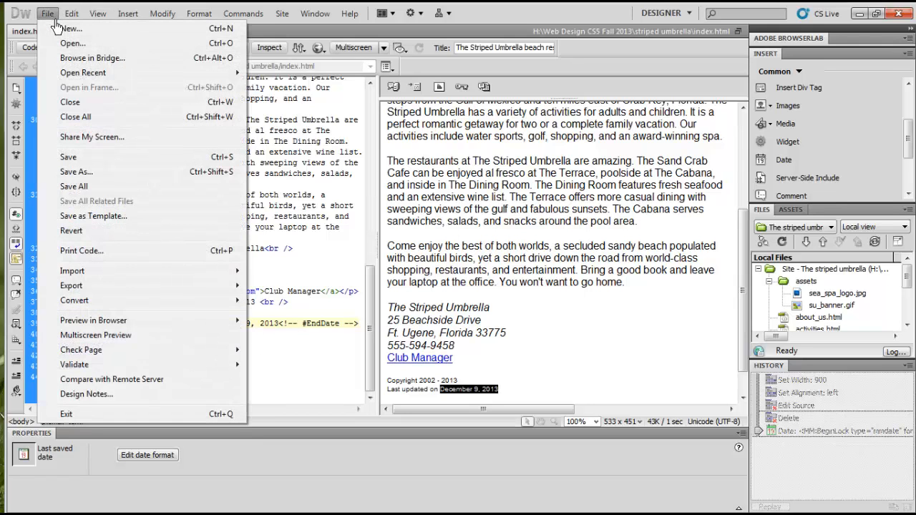
click(69, 158)
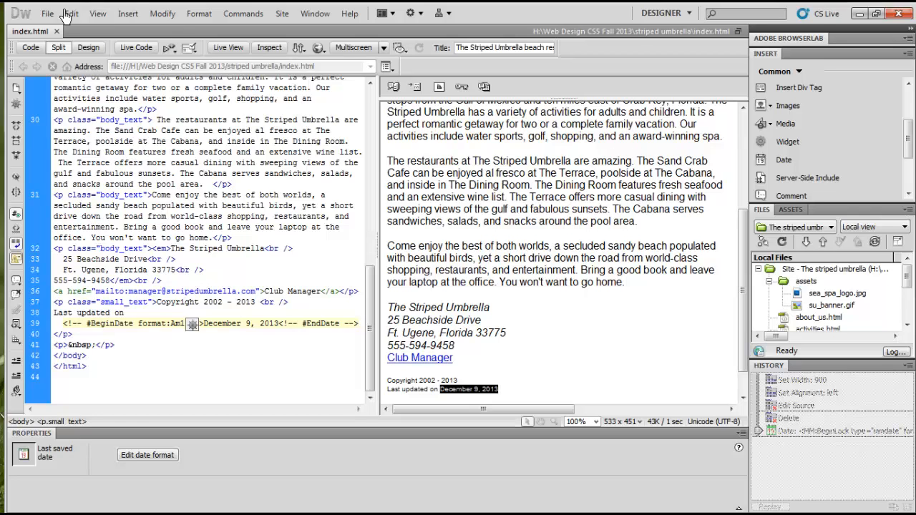
click(89, 47)
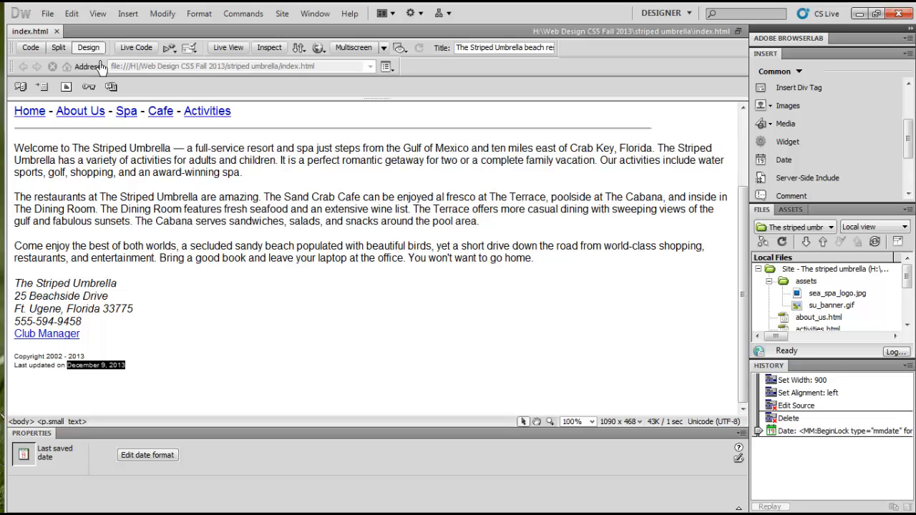
Float the index.html document in its own window away from the workspace edges and resize it to about 621 x 259 pixels
click(738, 31)
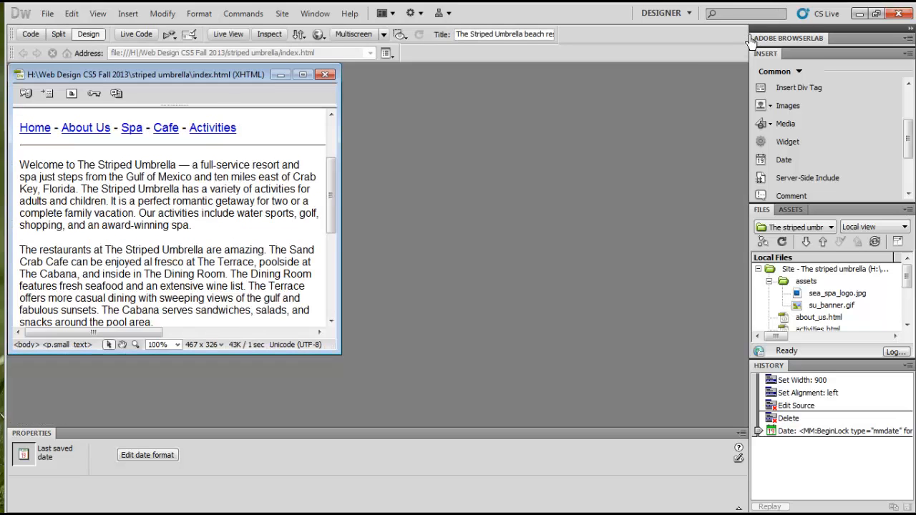
drag(147, 61, 251, 109)
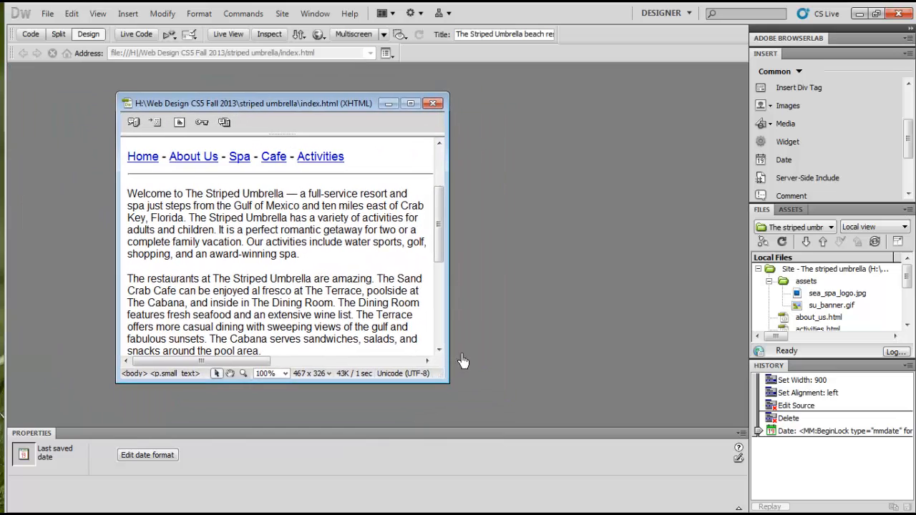
drag(451, 383, 558, 348)
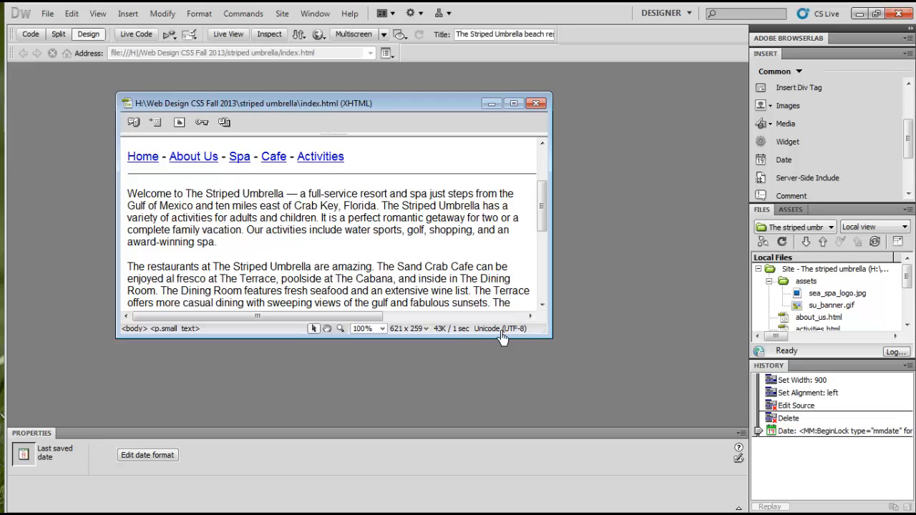
Shrink the floating document window to about 307 x 216 pixels and check how the page banner fits
drag(561, 349, 394, 373)
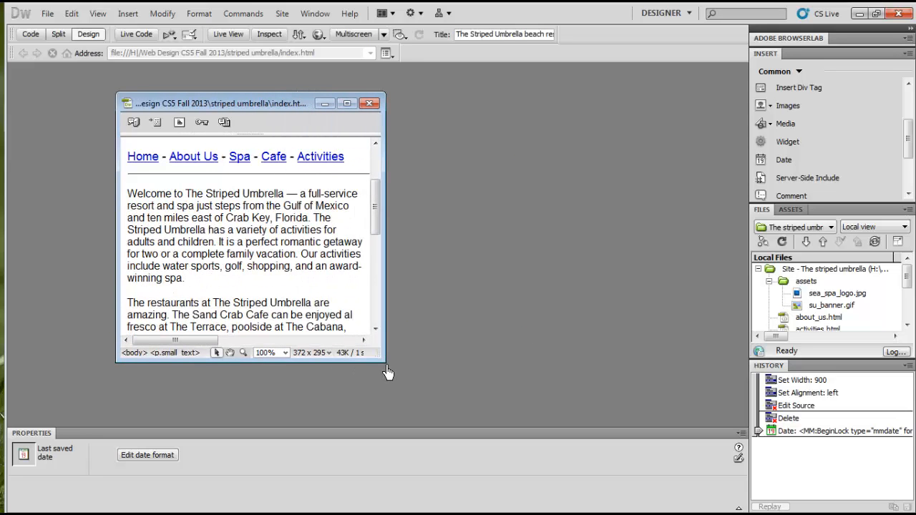
drag(394, 372, 350, 323)
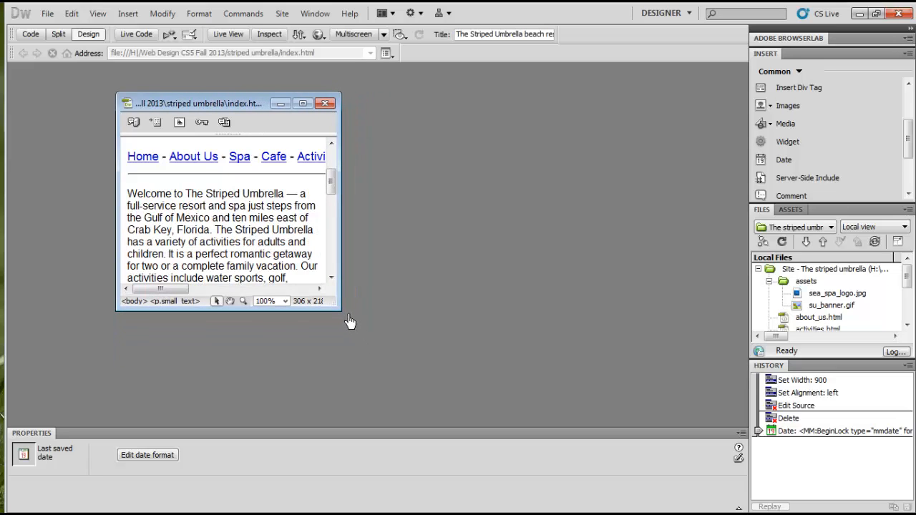
drag(350, 323, 350, 321)
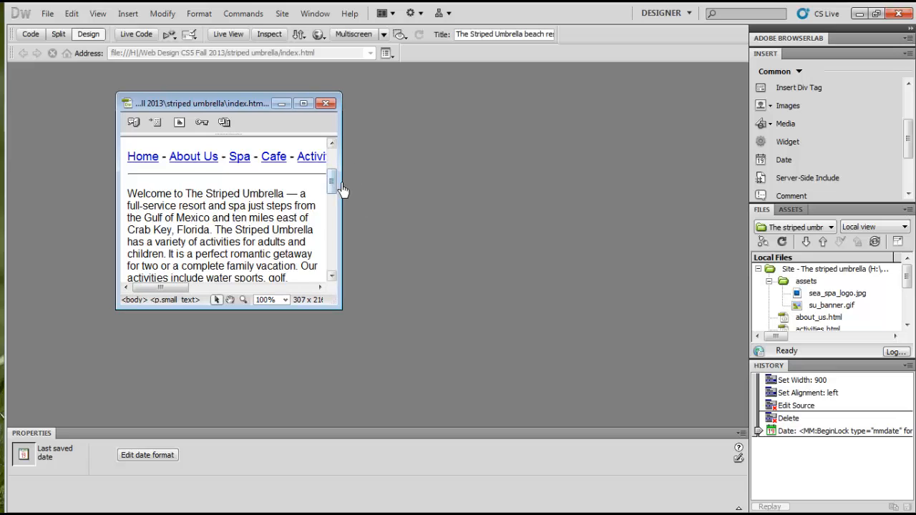
drag(342, 188, 348, 163)
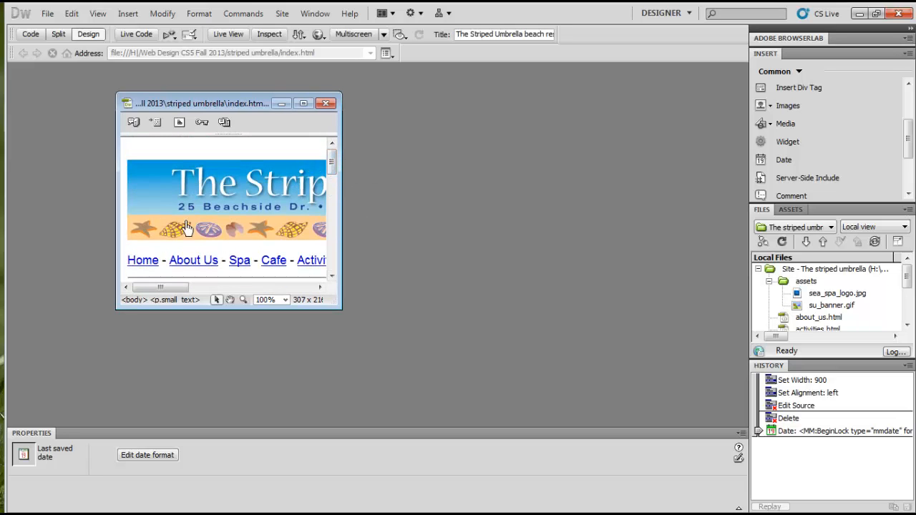
Enlarge the floating document window to about 482 x 282 pixels and view the page at the 768 x 1024 Tablet size
drag(346, 313, 460, 356)
click(341, 350)
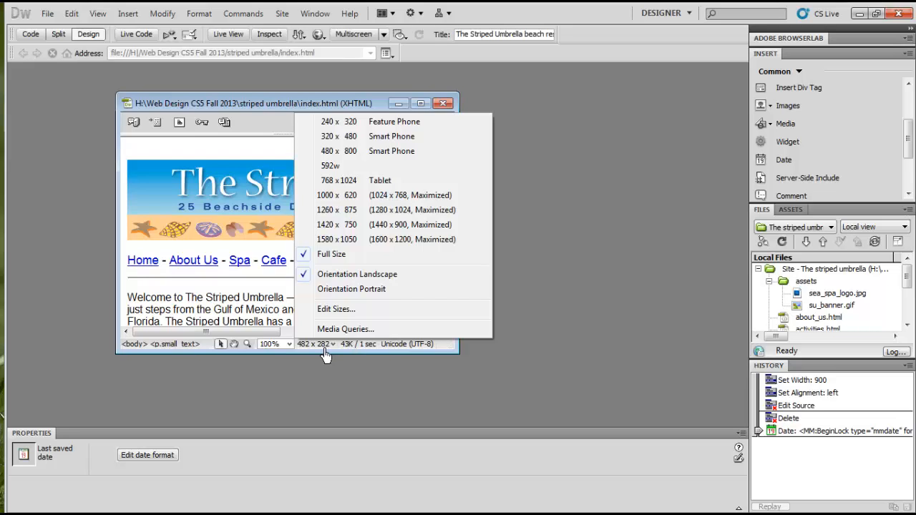
click(384, 181)
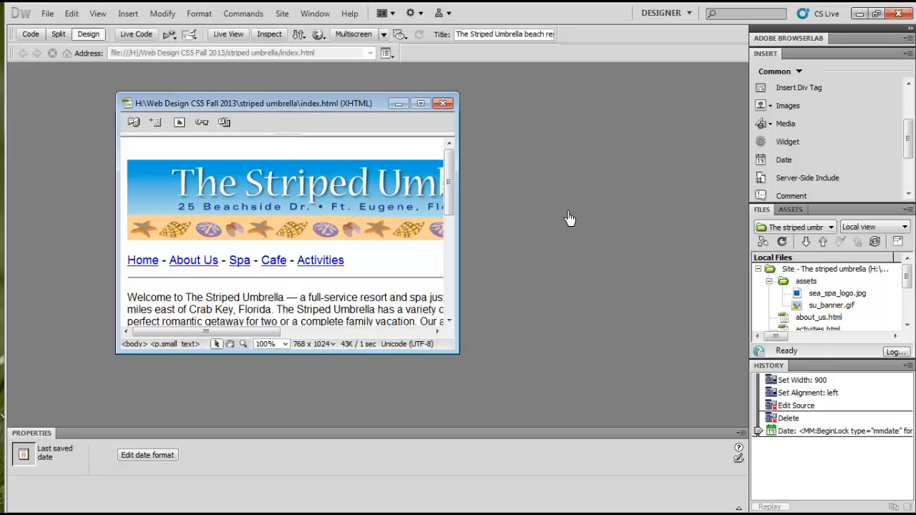
View the page at the 320 x 480 Smart Phone size and check its layout down to the last-updated line
click(335, 345)
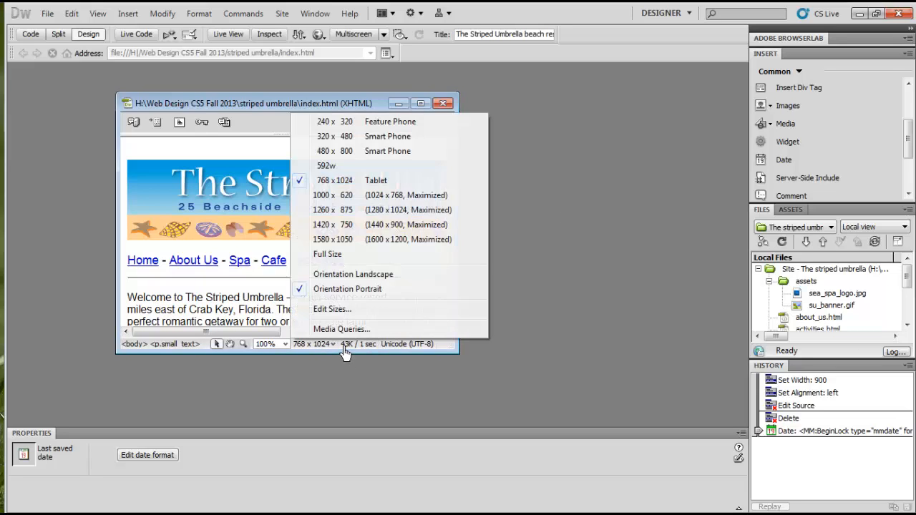
click(407, 147)
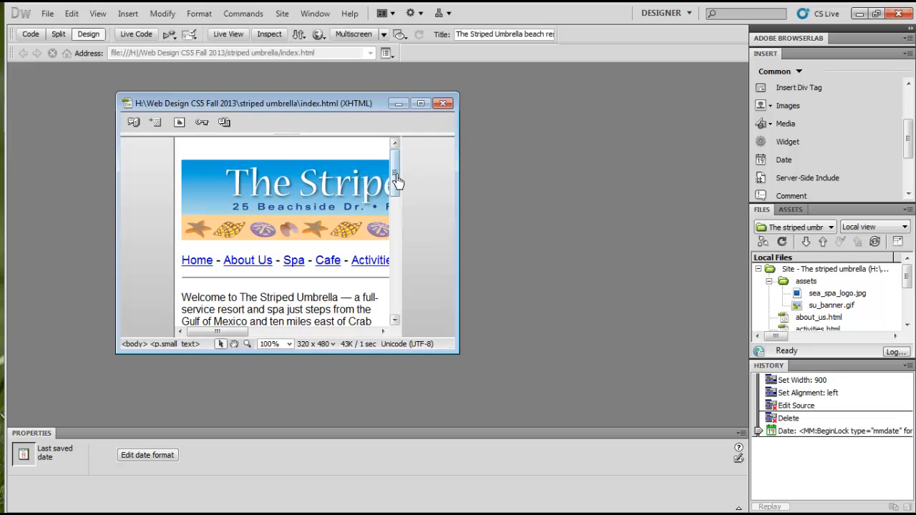
drag(402, 173, 411, 304)
mouse_move(230, 333)
mouse_down()
mouse_move(360, 344)
mouse_move(218, 342)
mouse_up()
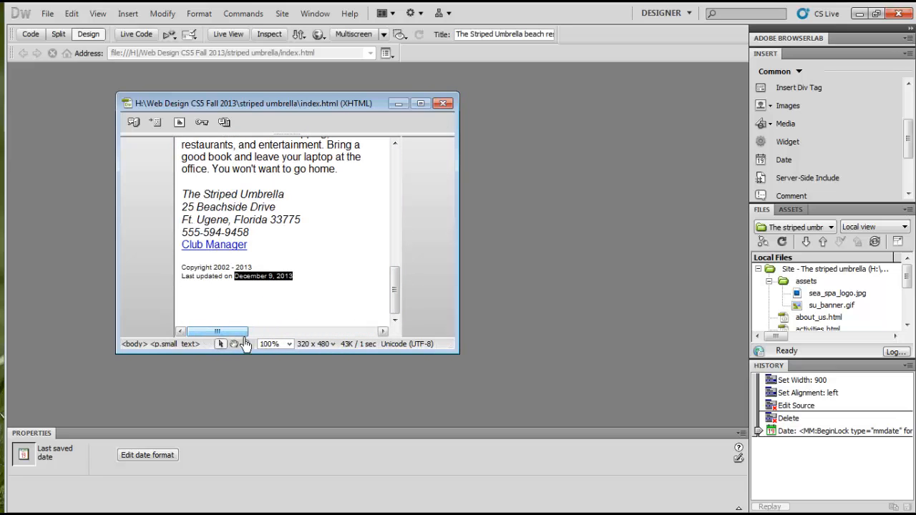
View the page at the 480 x 800 Smart Phone size and check its layout from the footer back up to the banner
click(343, 349)
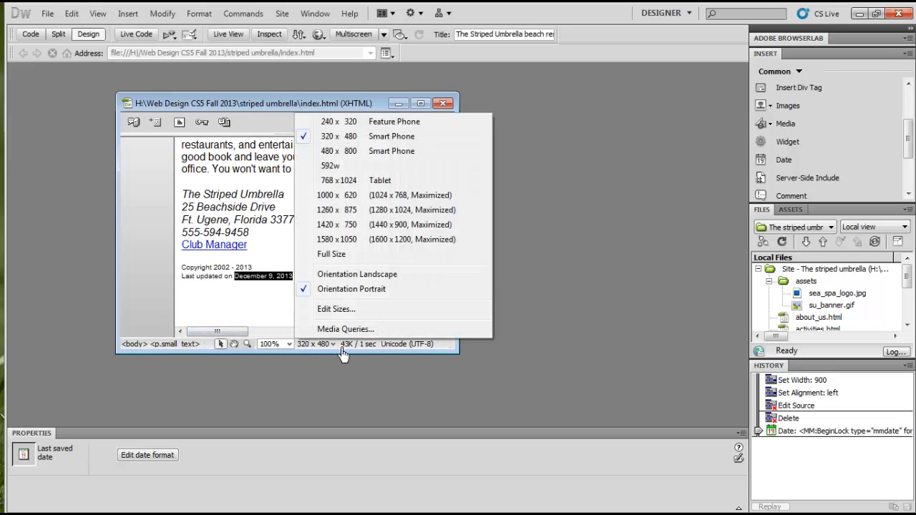
click(376, 151)
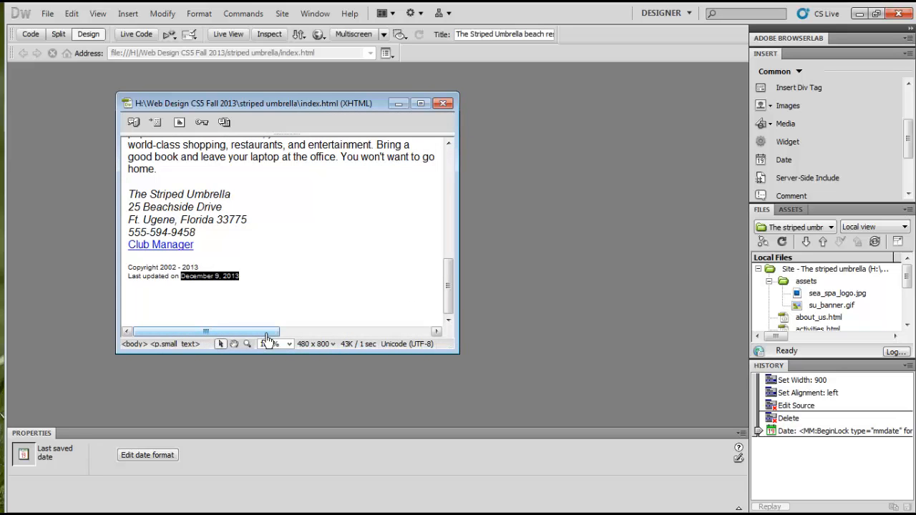
drag(448, 287, 452, 169)
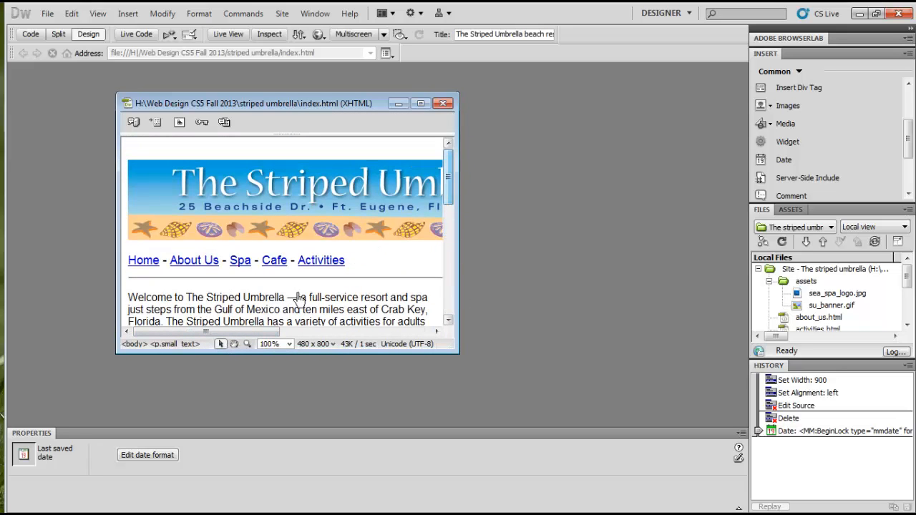
mouse_move(249, 333)
mouse_down()
mouse_move(382, 334)
mouse_move(252, 336)
mouse_up()
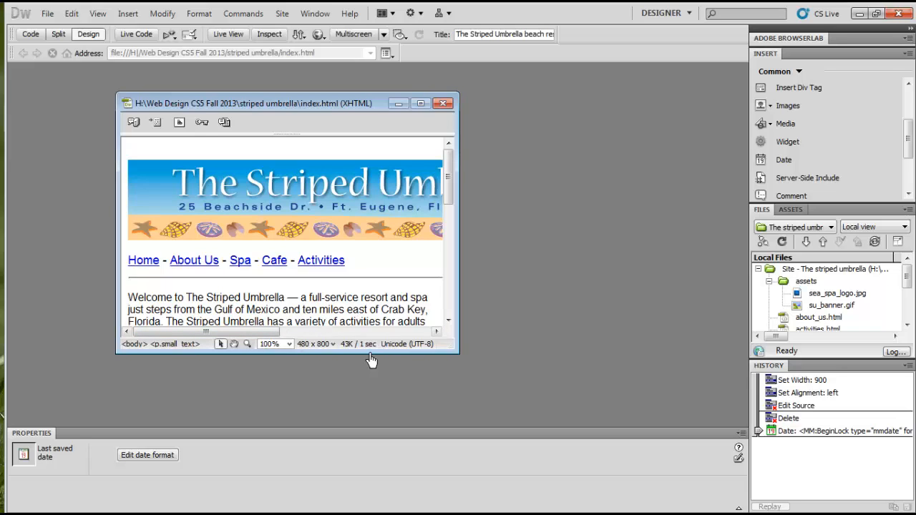
Maximize the floating index.html document back into the workspace and set its window size to Full Size
click(343, 351)
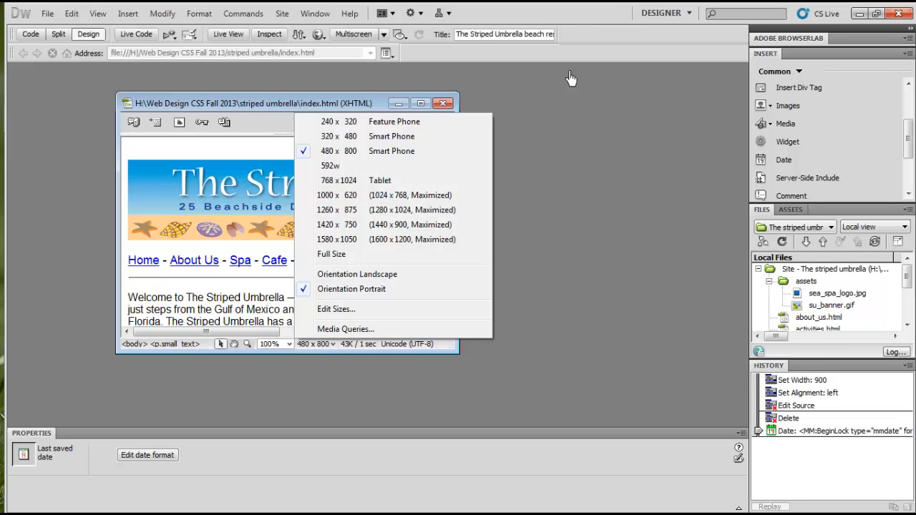
click(447, 106)
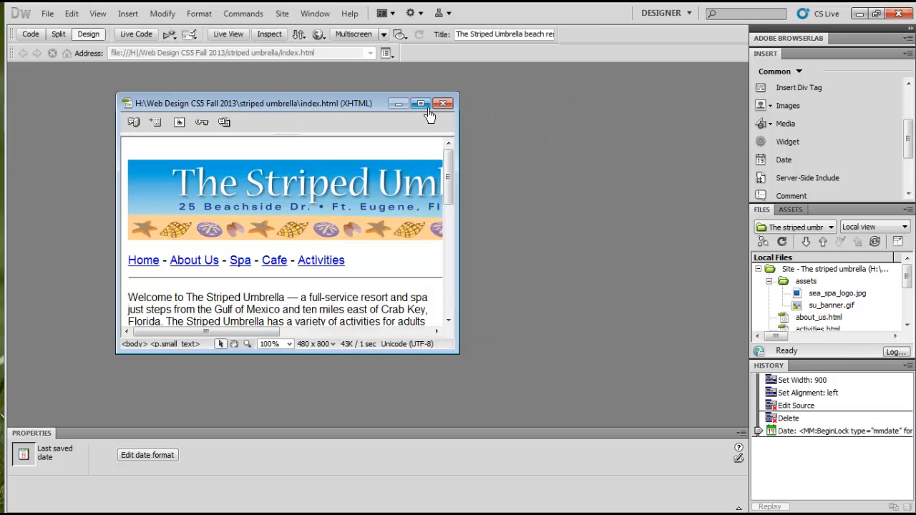
click(422, 105)
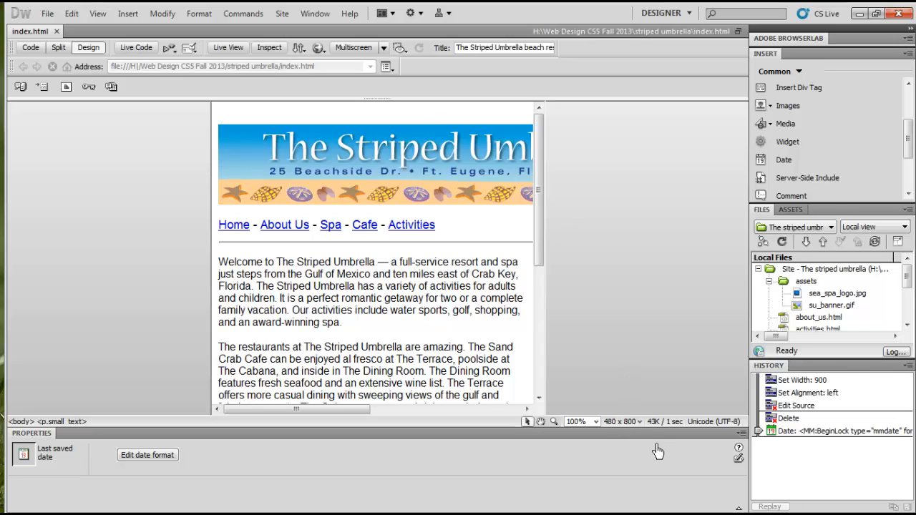
click(639, 422)
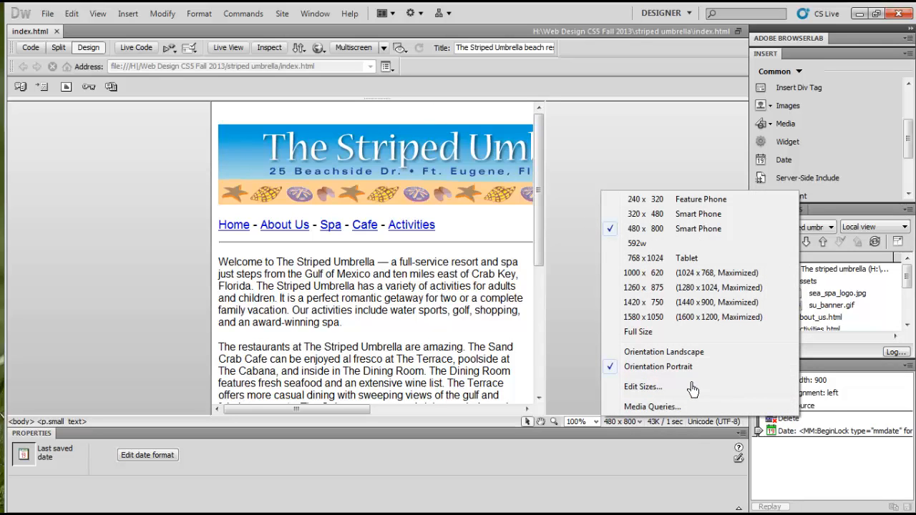
click(639, 333)
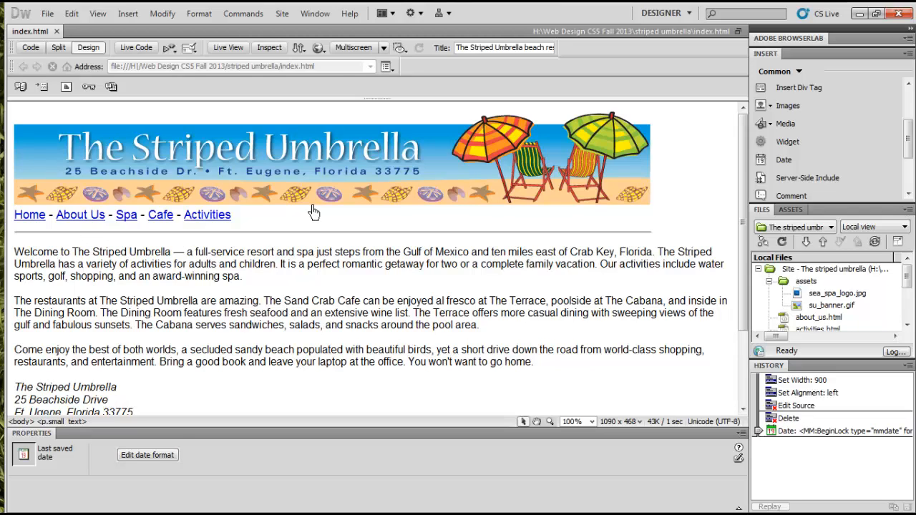
Preview the home page in Firefox, test the Spa link by looking through the spa page, and return to the home page
click(330, 53)
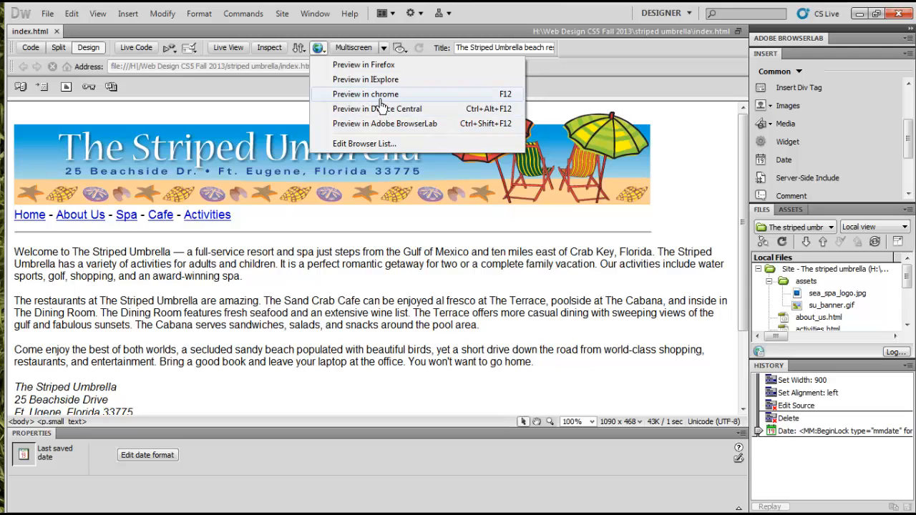
click(387, 81)
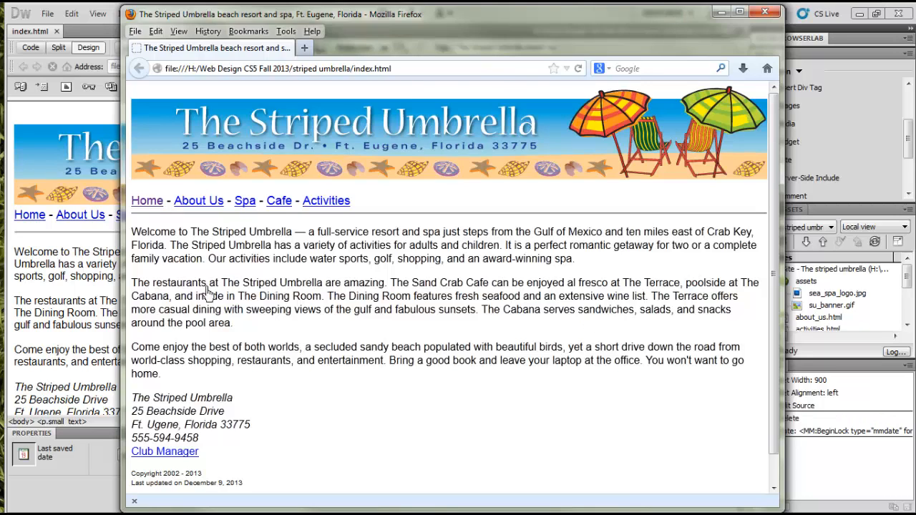
click(245, 202)
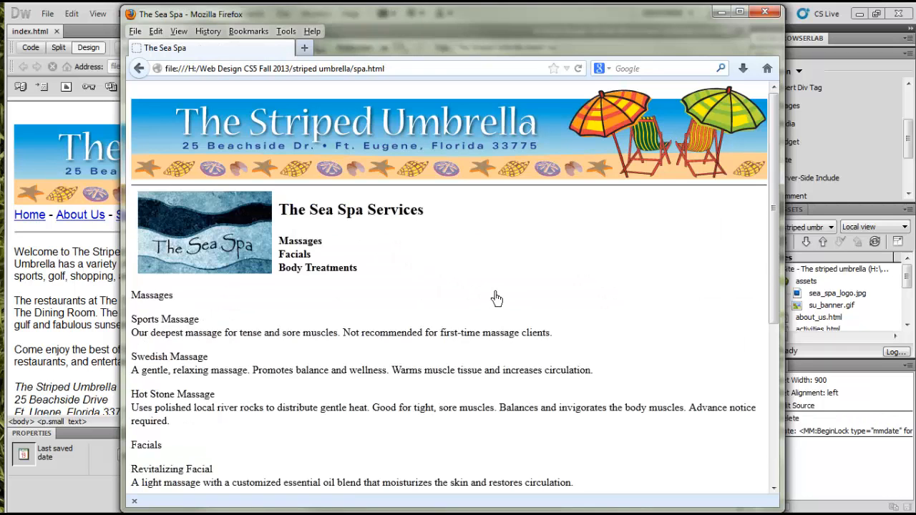
scroll(485, 348, down, 5)
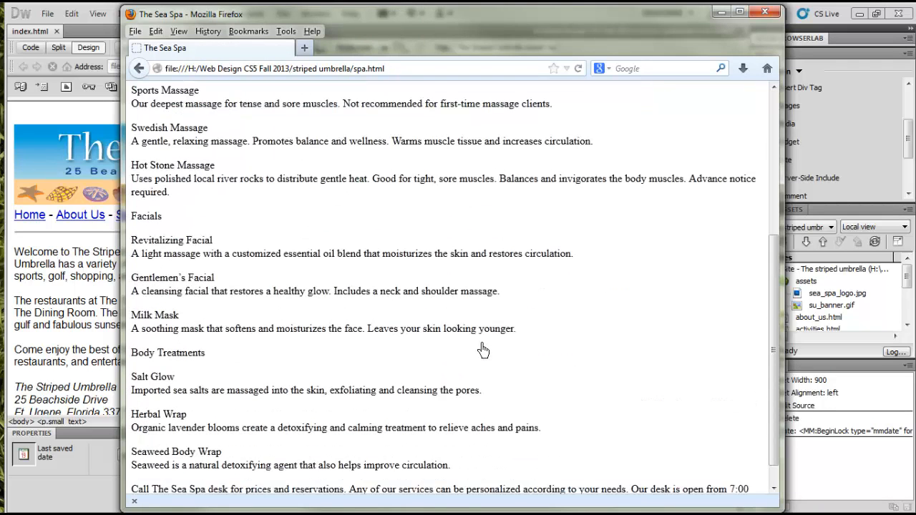
scroll(483, 348, up, 5)
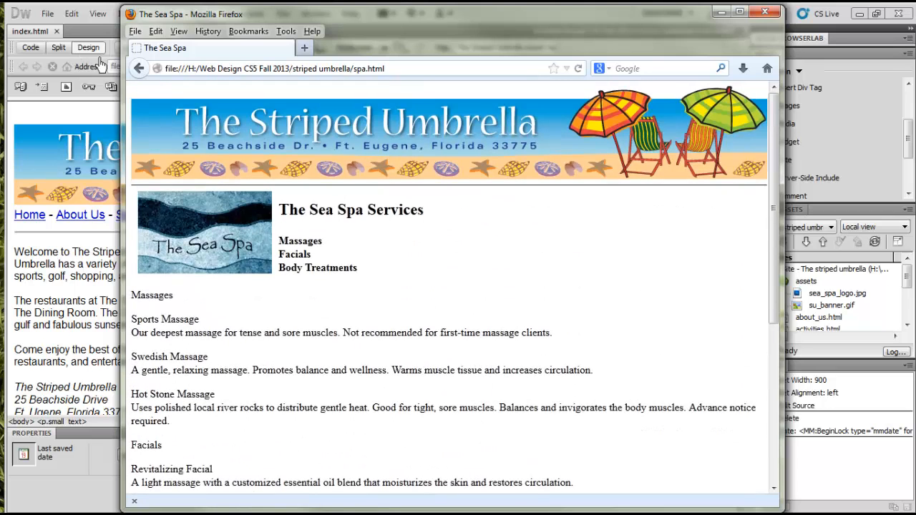
click(139, 69)
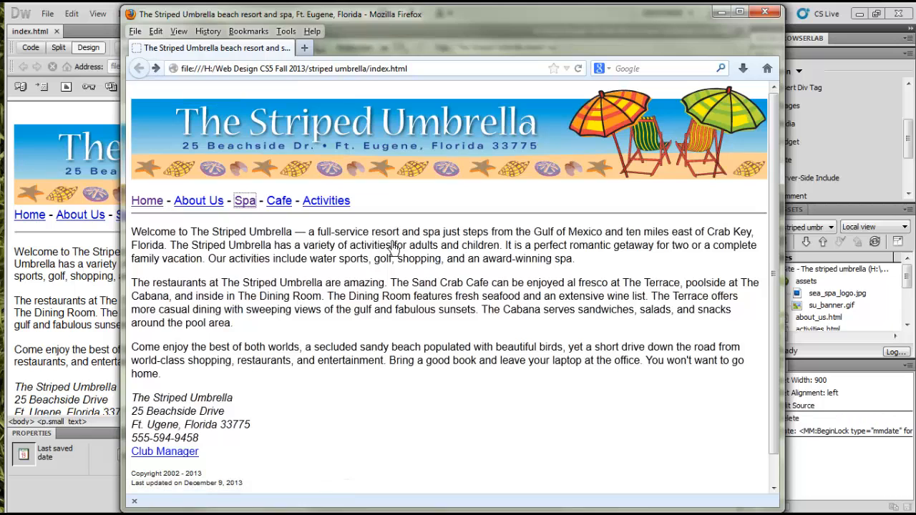
Test the Cafe, About Us and Activities links in the browser preview, returning to the home page after each one
click(280, 201)
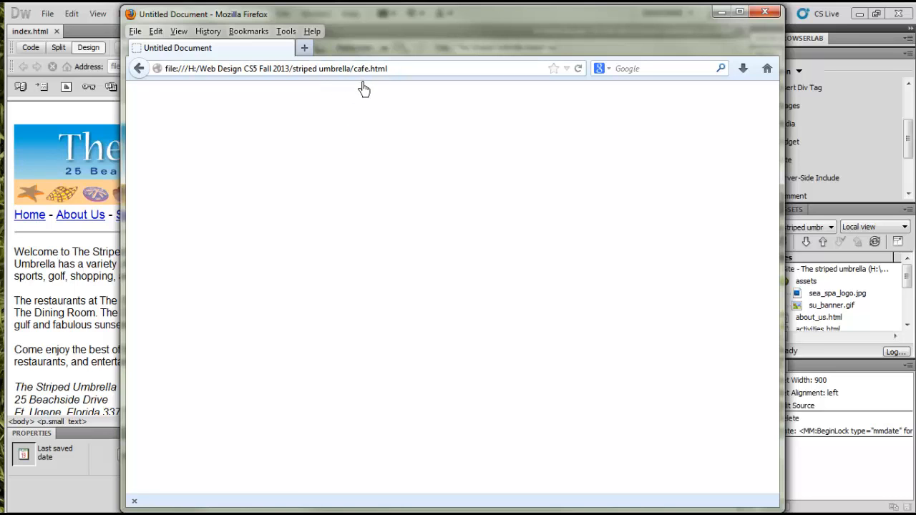
click(141, 69)
click(202, 203)
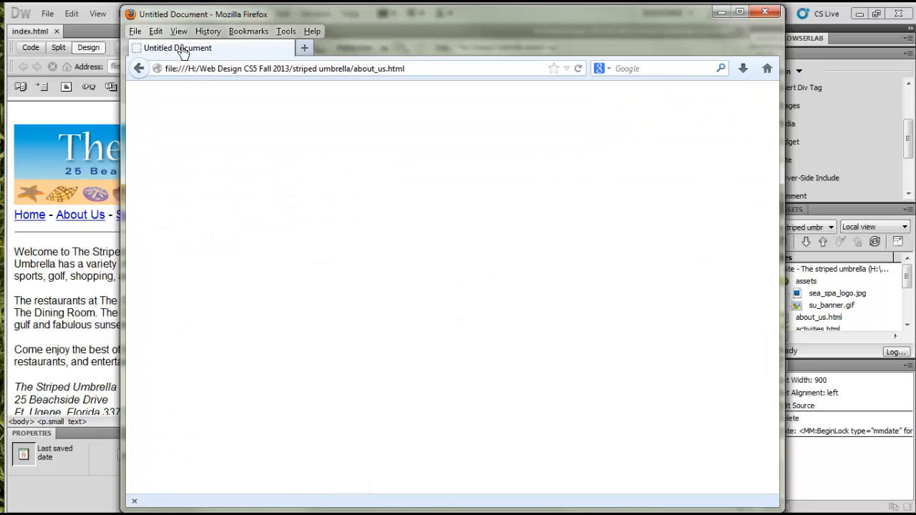
click(139, 69)
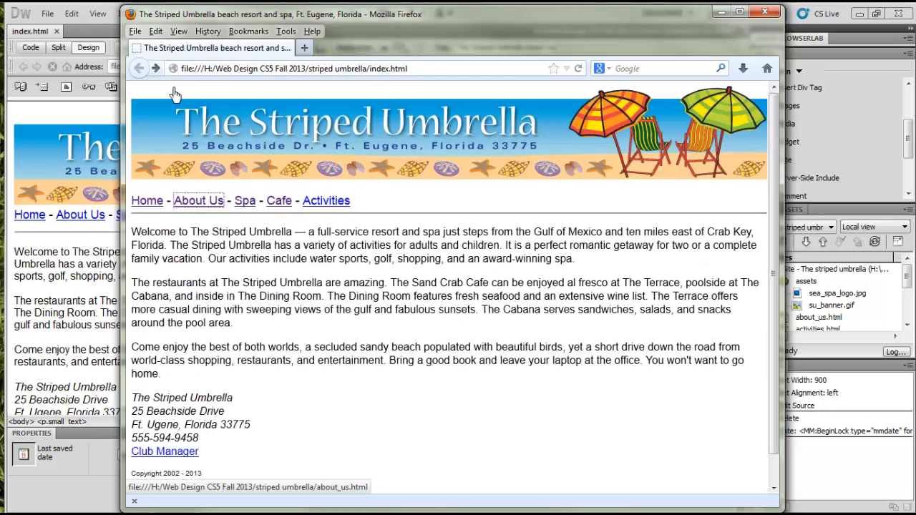
click(309, 204)
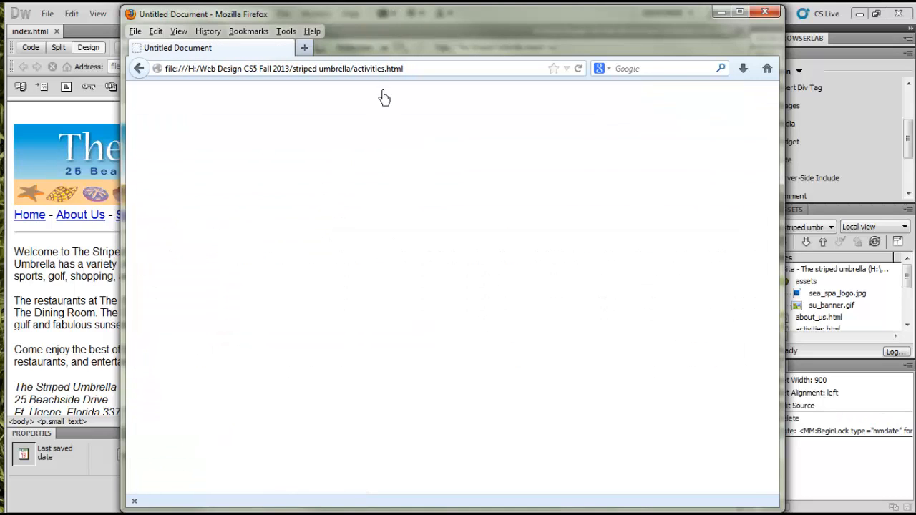
click(140, 69)
Check the end of the home page in the browser preview, then retest the Cafe link and test the Home link
scroll(157, 213, down, 1)
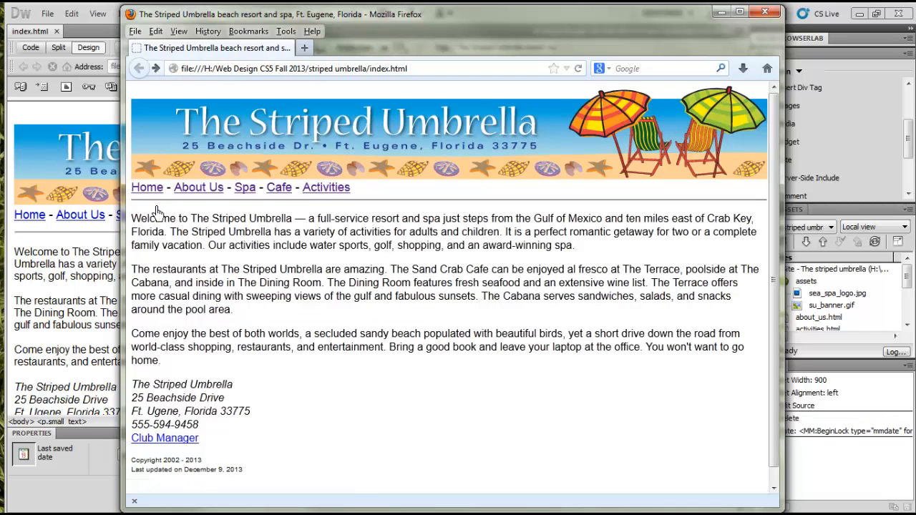
click(280, 189)
click(139, 69)
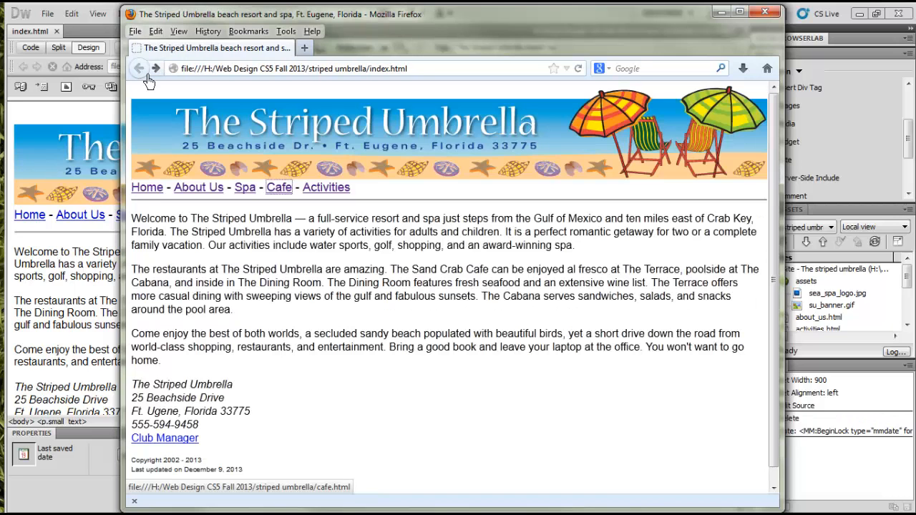
click(157, 192)
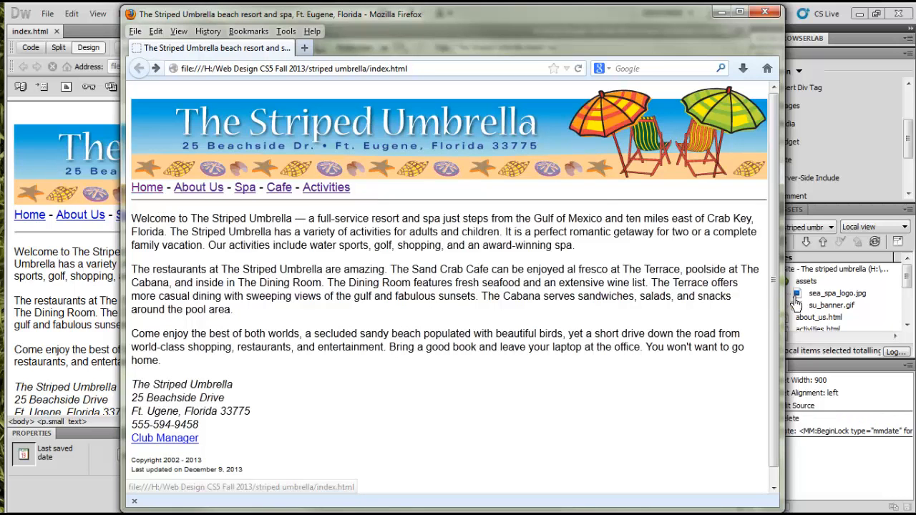